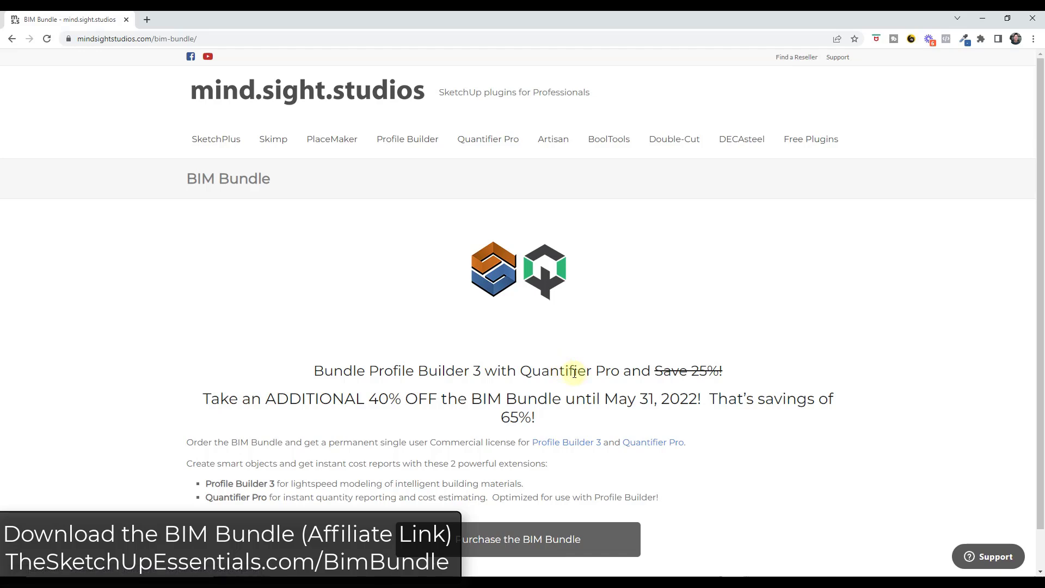
# Step: Scroll through the mind.sight.studios BIM Bundle page offering Profile Builder 3 with Quantifier Pro
pyautogui.scroll(-1, 575, 373)
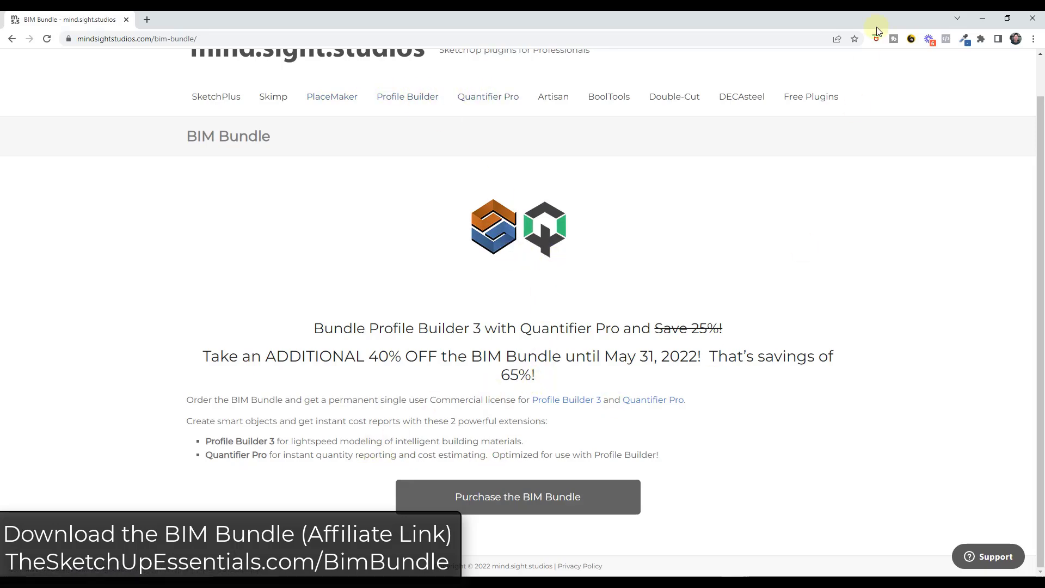
# Step: Minimize Chrome to get back to the SketchUp model and clear the selection
pyautogui.click(982, 18)
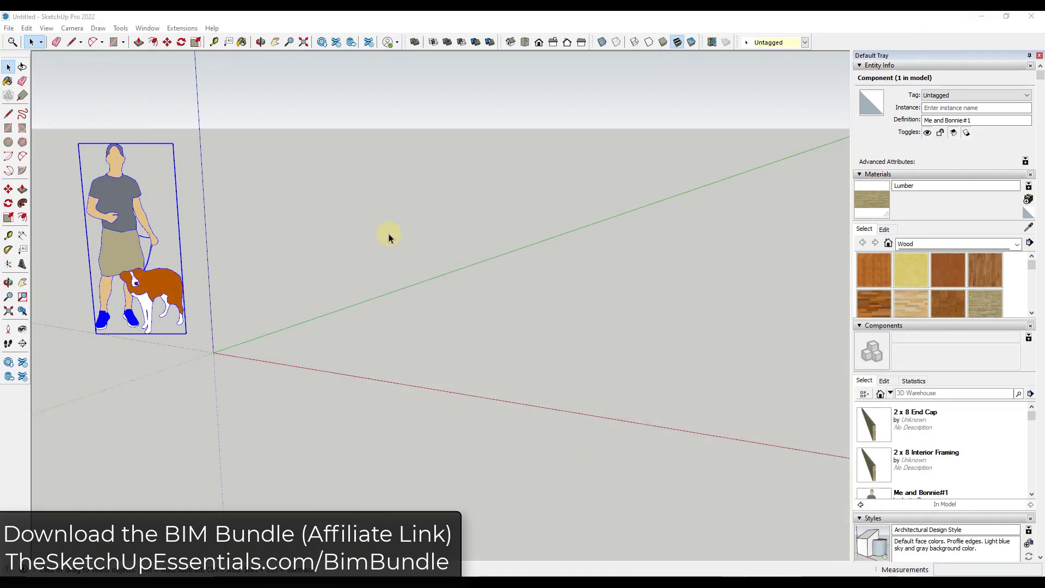
pyautogui.click(369, 285)
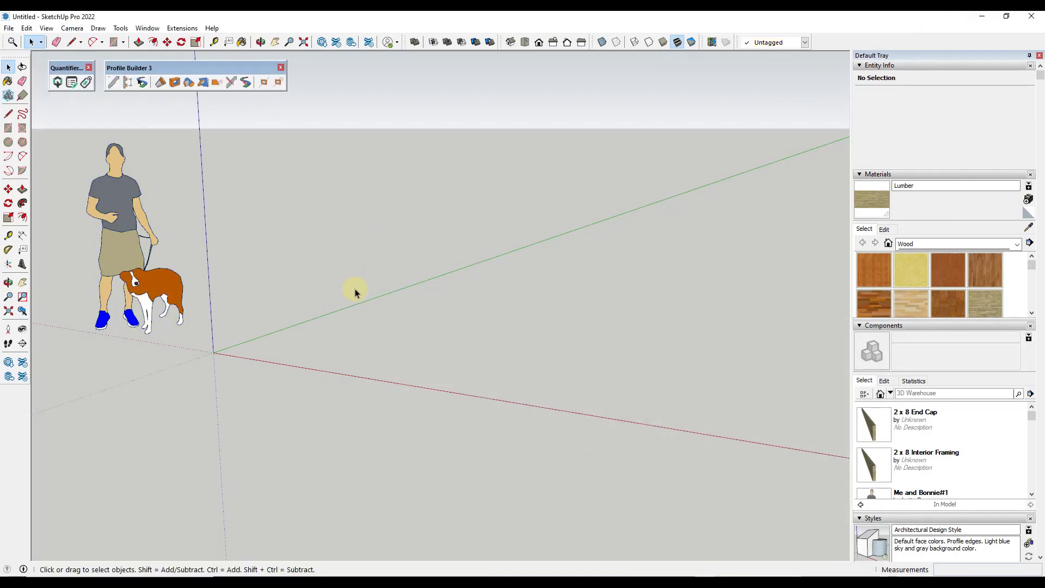
pyautogui.scroll(-1, 250, 338)
pyautogui.scroll(3, 217, 350)
pyautogui.scroll(-3, 250, 354)
pyautogui.scroll(3, 229, 353)
# Step: Push/Pull the board's end face to stretch it into a long beam along the green axis
pyautogui.press('p')
pyautogui.click(229, 353)
pyautogui.scroll(-3, 465, 273)
pyautogui.scroll(-2, 543, 253)
pyautogui.keyDown('shift'); pyautogui.moveTo(544, 252); pyautogui.dragTo(466, 321, button='middle'); pyautogui.keyUp('shift')
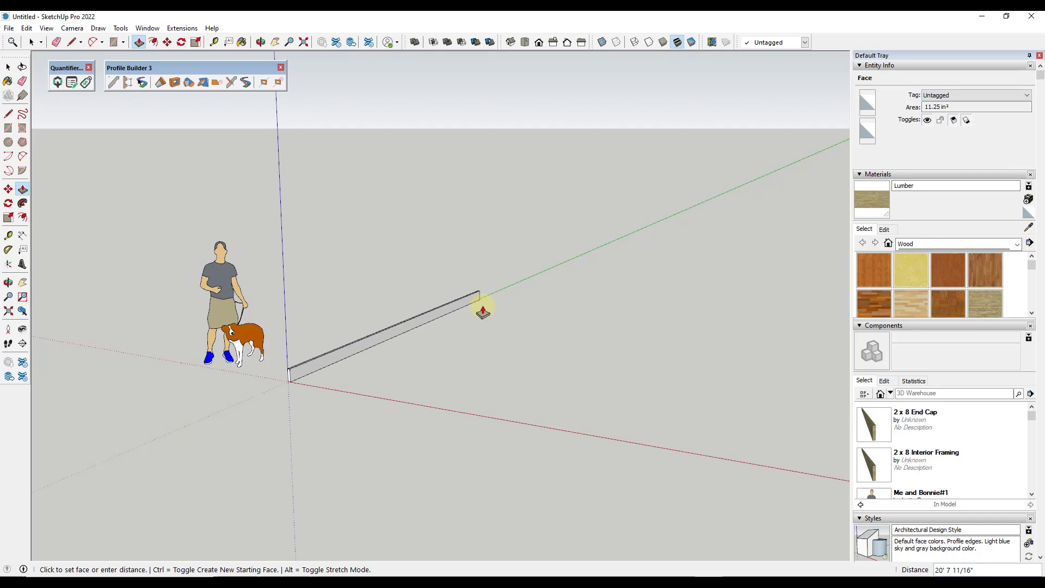
pyautogui.click(483, 312)
# Step: Make the whole board a component named '2 x 8 End Cap'
pyautogui.press('space')
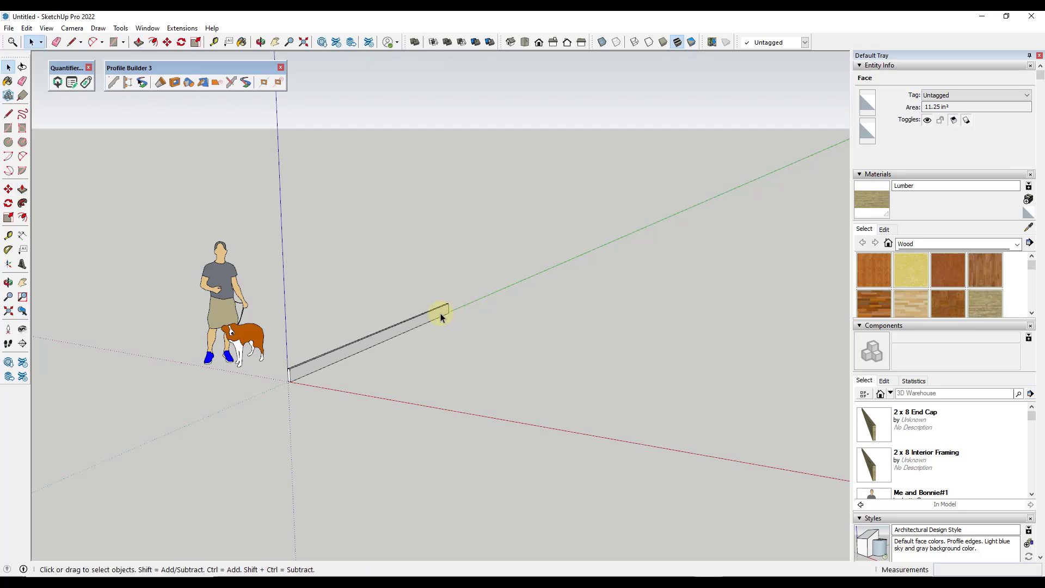
pyautogui.tripleClick(433, 310)
pyautogui.rightClick(433, 310)
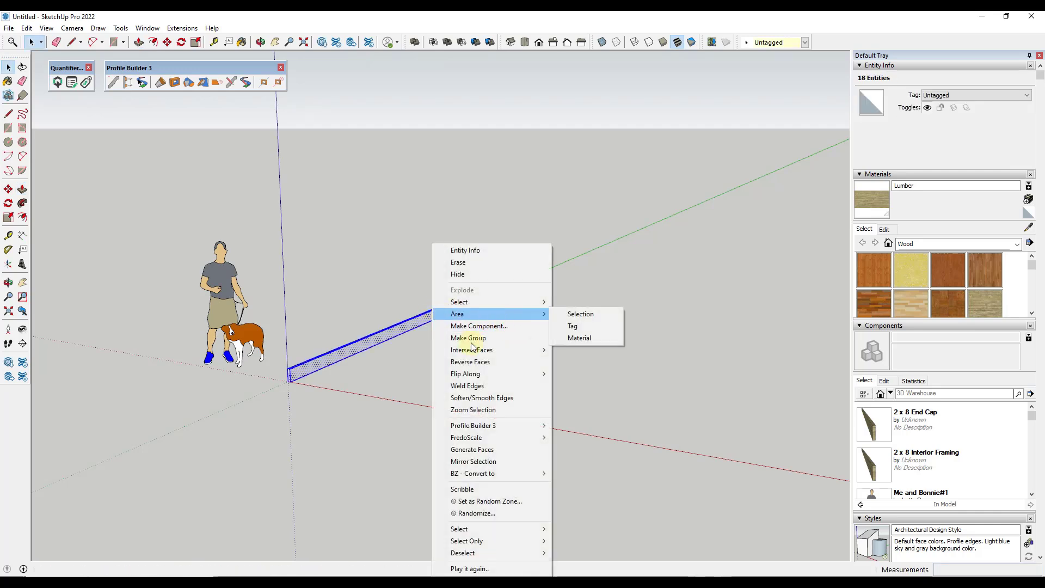
pyautogui.click(484, 325)
pyautogui.write('2x')
pyautogui.press('BackSpace')
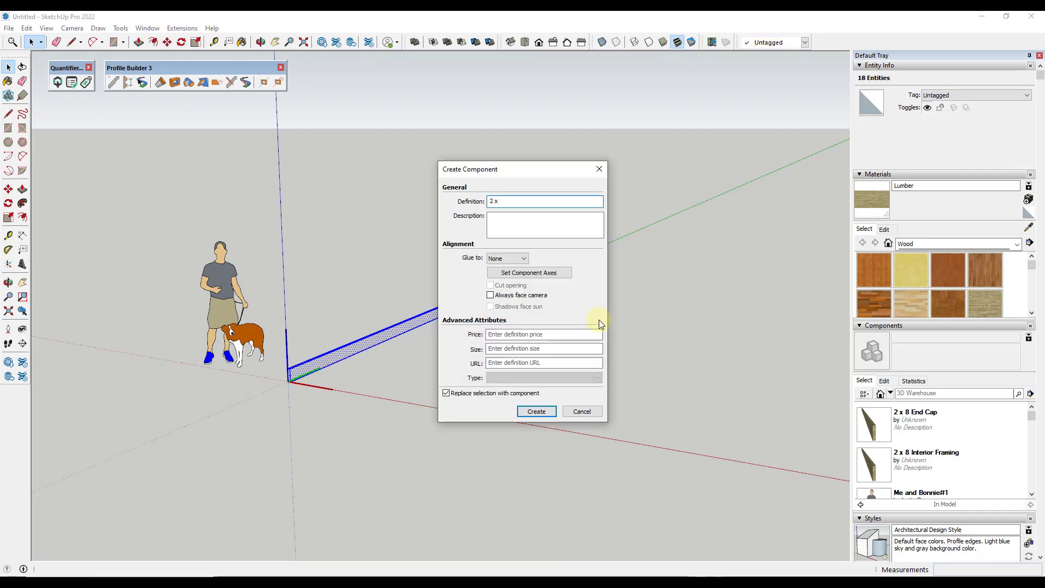
pyautogui.write('8 End Cap')
pyautogui.press('Return')
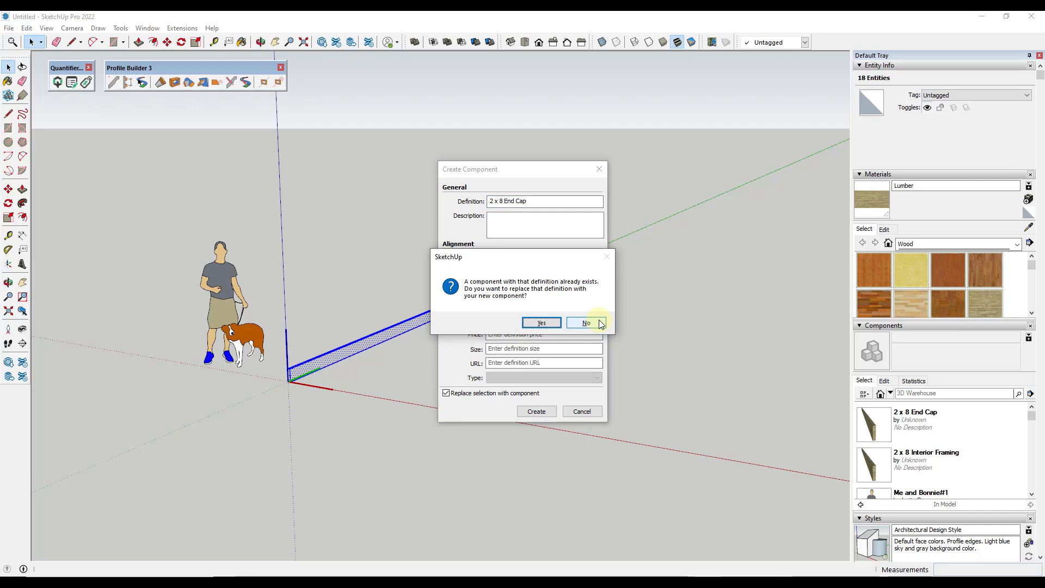
# Step: Confirm replacing the existing 2 x 8 End Cap definition
pyautogui.click(541, 322)
pyautogui.scroll(-3, 332, 370)
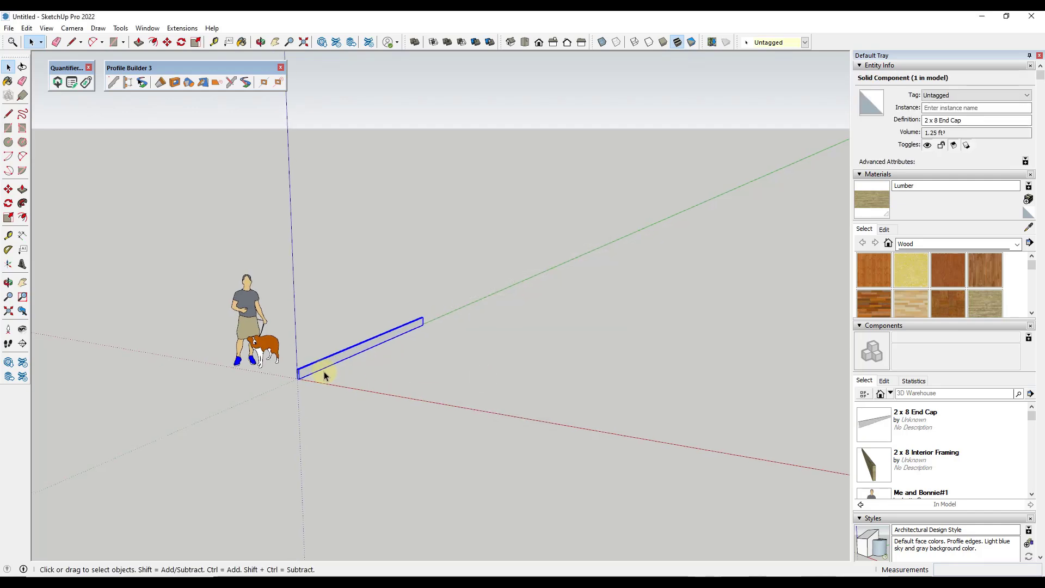
pyautogui.scroll(3, 316, 380)
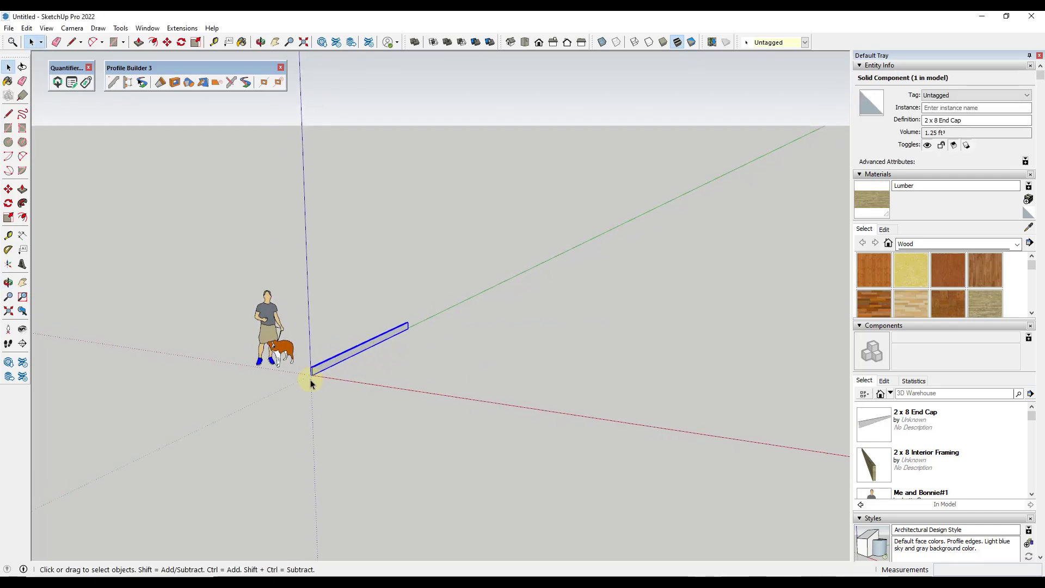
pyautogui.scroll(3, 309, 373)
# Step: Copy the end cap 20 along the red axis
pyautogui.press('m')
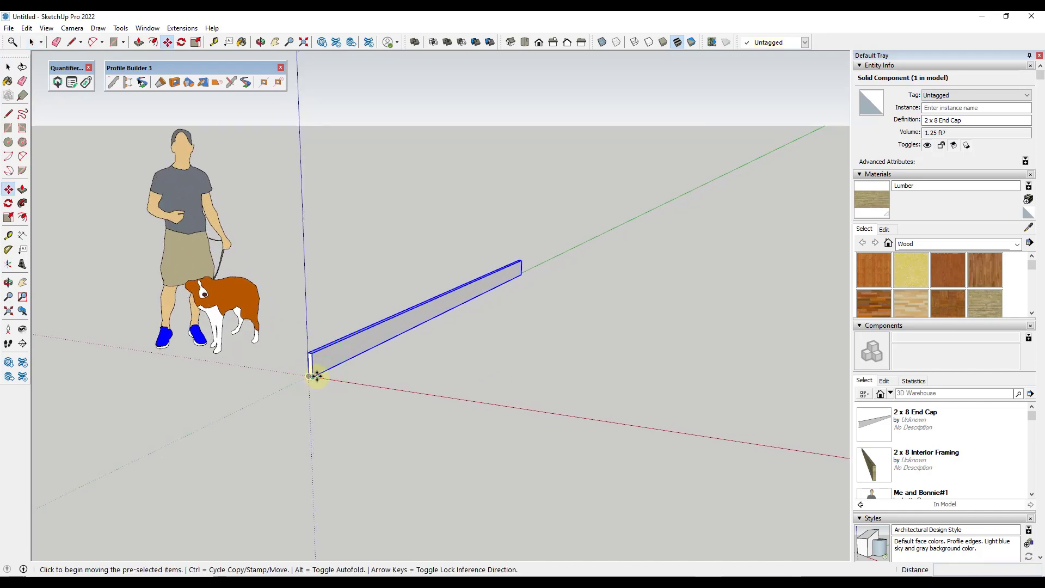
pyautogui.click(315, 376)
pyautogui.press('ctrl')
pyautogui.scroll(-3, 403, 380)
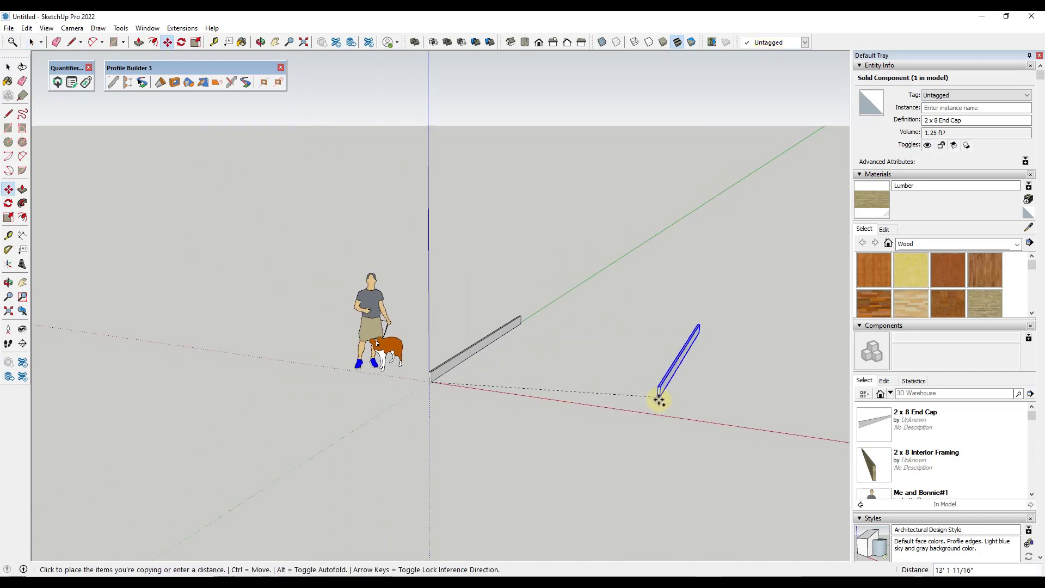
pyautogui.write('2')
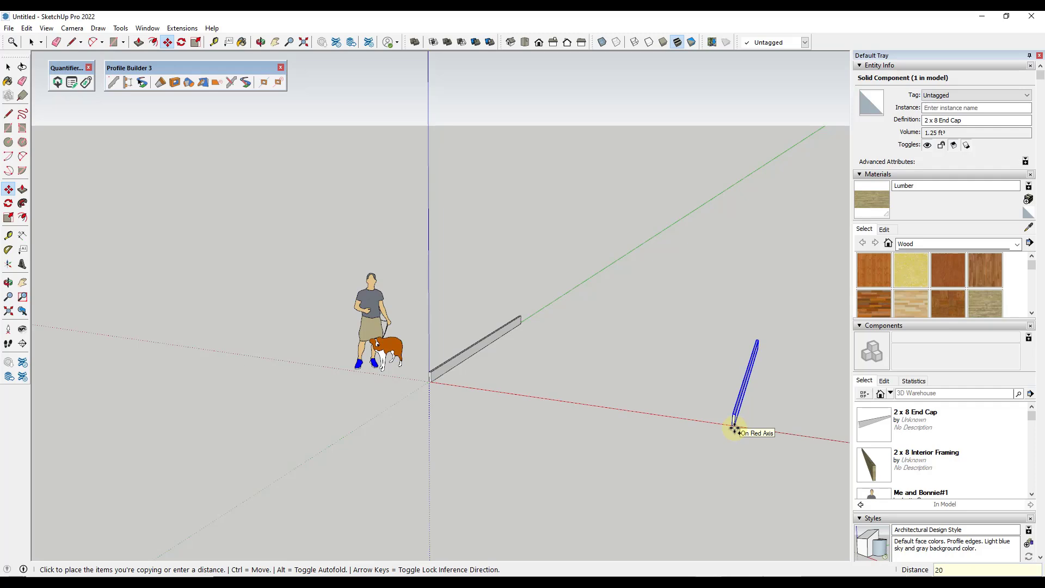
pyautogui.write('0')
pyautogui.press('Return')
pyautogui.moveTo(738, 424); pyautogui.dragTo(445, 384, button='middle')
# Step: Make the side beam a component named '2 x 8 Side Cap'
pyautogui.press('space')
pyautogui.scroll(3, 384, 375)
pyautogui.click(373, 364)
pyautogui.scroll(2, 368, 373)
pyautogui.scroll(1, 369, 373)
pyautogui.press('l')
pyautogui.click(359, 385)
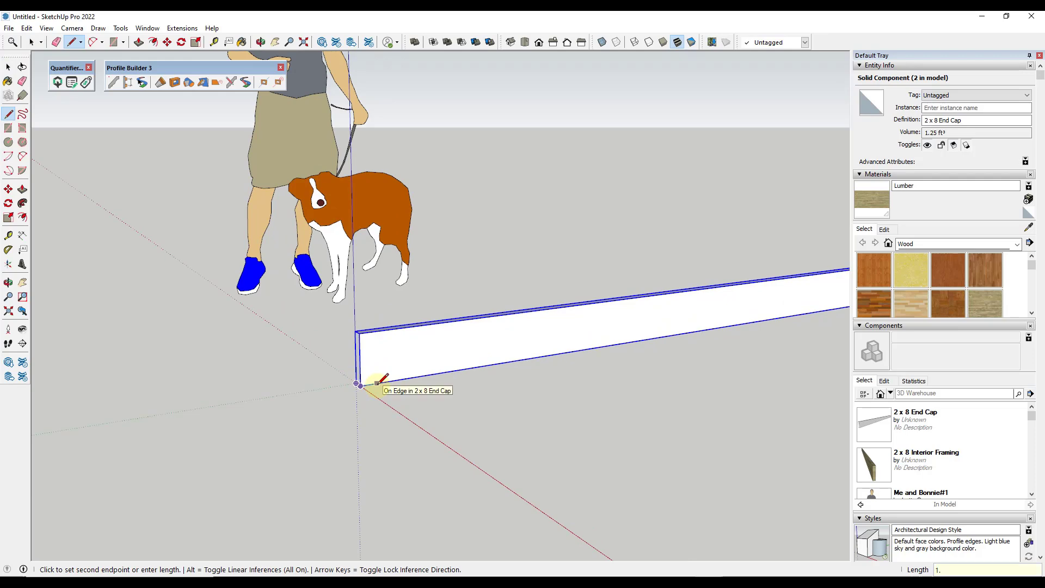
pyautogui.press('space')
pyautogui.scroll(-5, 370, 343)
pyautogui.tripleClick(507, 388)
pyautogui.write('g2')
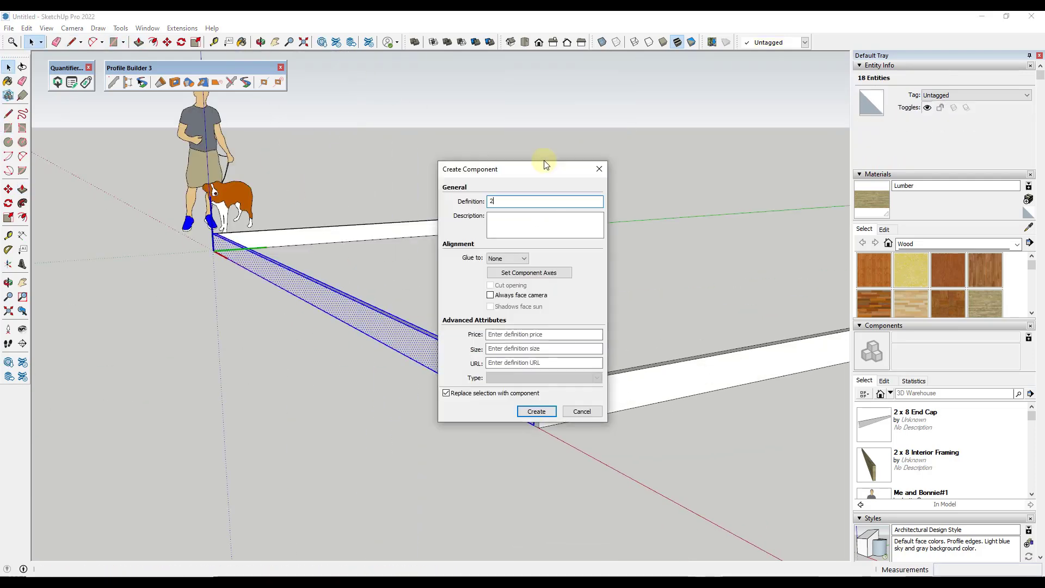
pyautogui.write(' x 8 Side Cap')
pyautogui.press('Return')
# Step: Copy the 2 x 8 Side Cap beam to the far end to close the rectangular frame
pyautogui.moveTo(539, 321); pyautogui.dragTo(476, 423, button='middle')
pyautogui.press('m')
pyautogui.scroll(3, 462, 434)
pyautogui.press('ctrl')
pyautogui.click(455, 433)
pyautogui.scroll(-2, 448, 433)
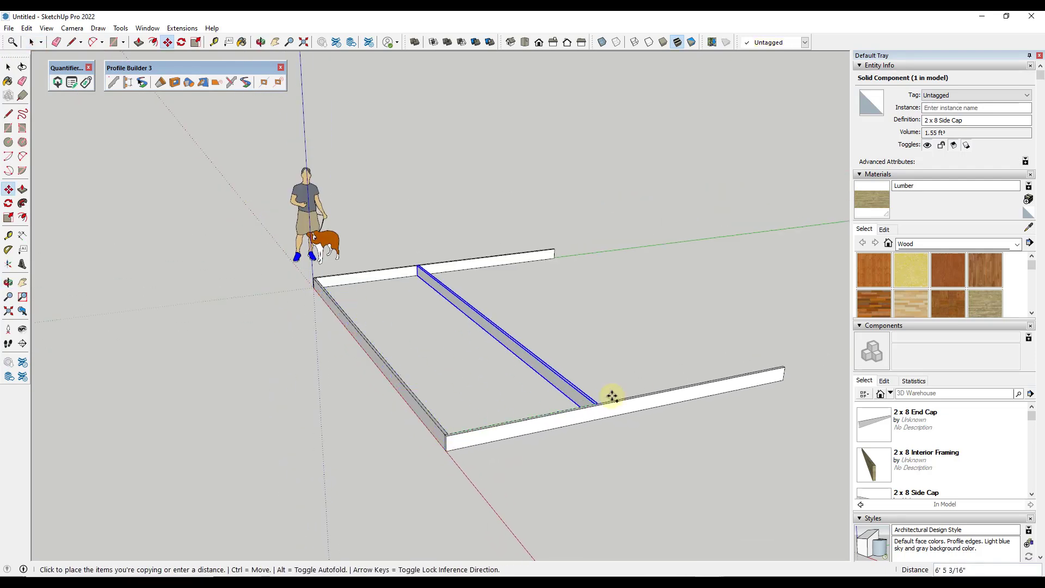
pyautogui.click(782, 364)
pyautogui.press('space')
pyautogui.moveTo(471, 324); pyautogui.dragTo(605, 300, button='middle')
pyautogui.moveTo(543, 282); pyautogui.dragTo(385, 236, button='middle')
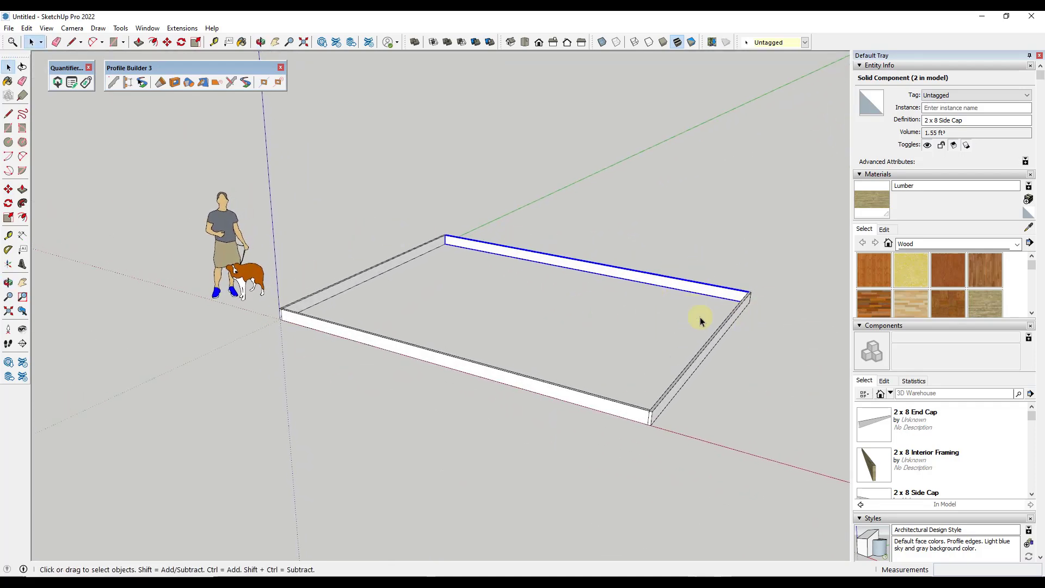
# Step: Select all four frame beams and review Quantifier Pro's component report: 861 in length, 9686.25 in³ volume
pyautogui.moveTo(449, 266); pyautogui.dragTo(608, 302, button='middle')
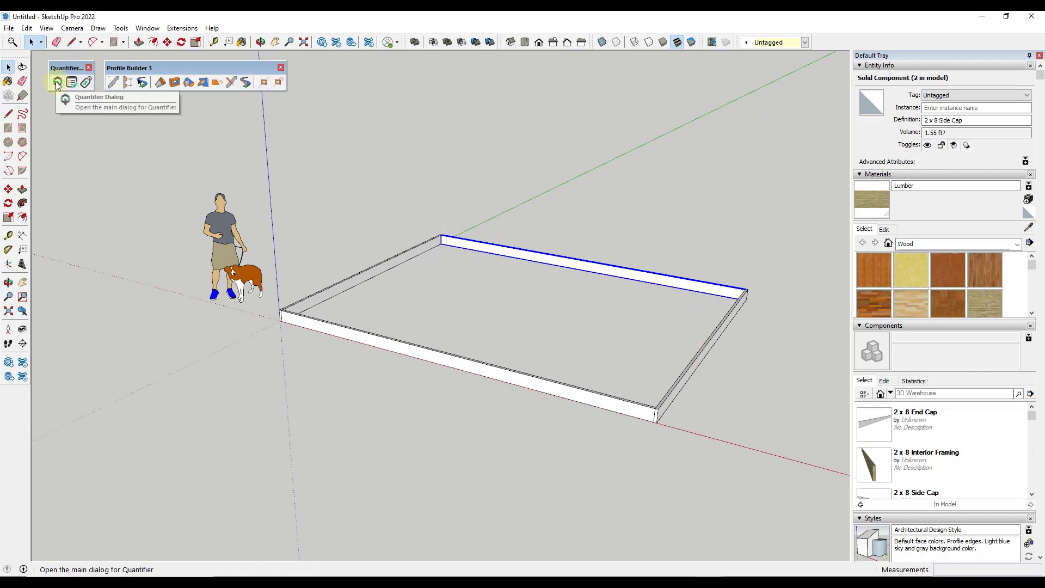
pyautogui.moveTo(289, 179); pyautogui.dragTo(770, 458)
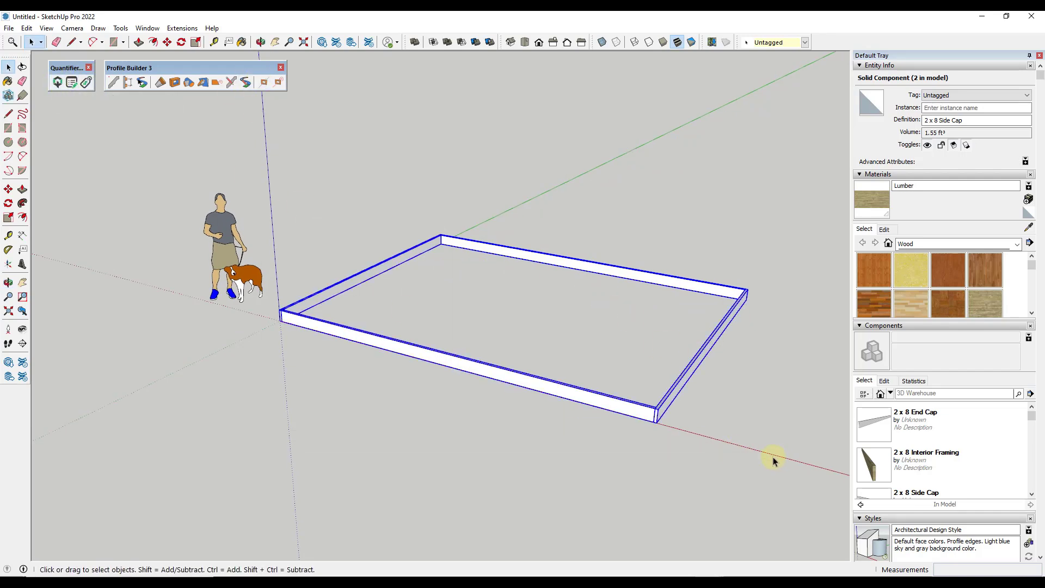
pyautogui.click(58, 82)
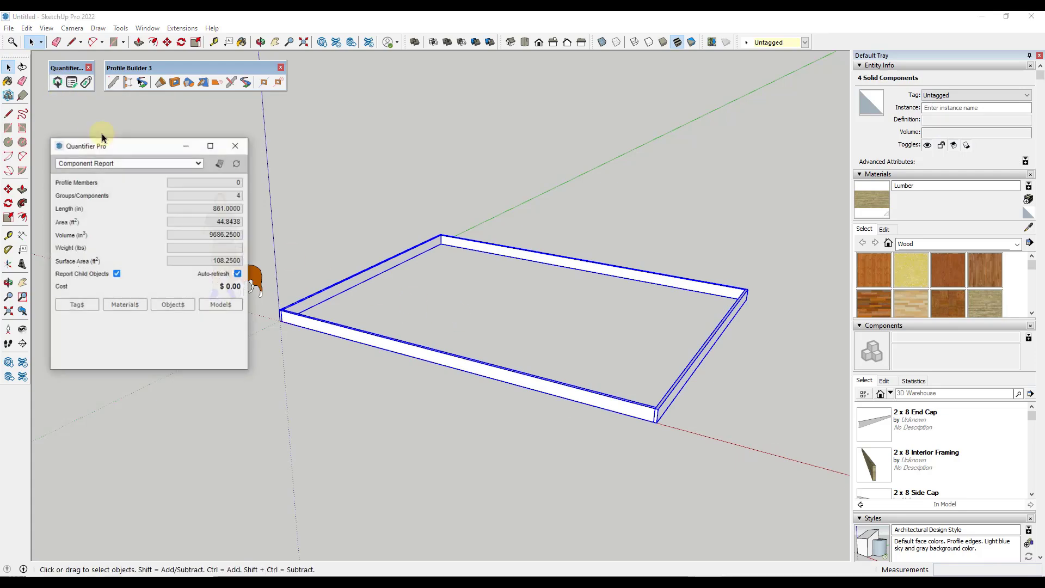
pyautogui.moveTo(155, 149); pyautogui.dragTo(153, 123)
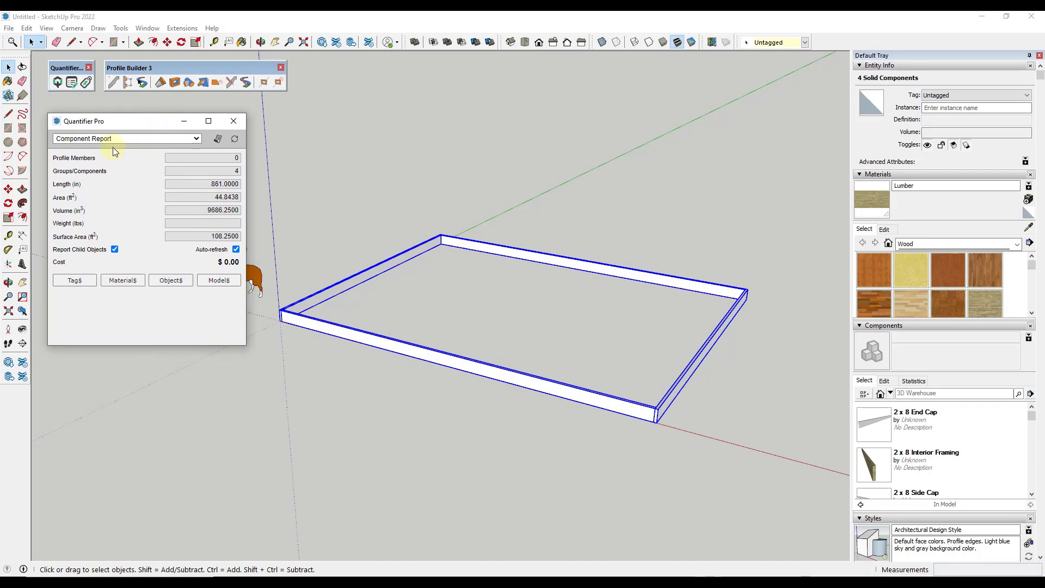
pyautogui.click(217, 139)
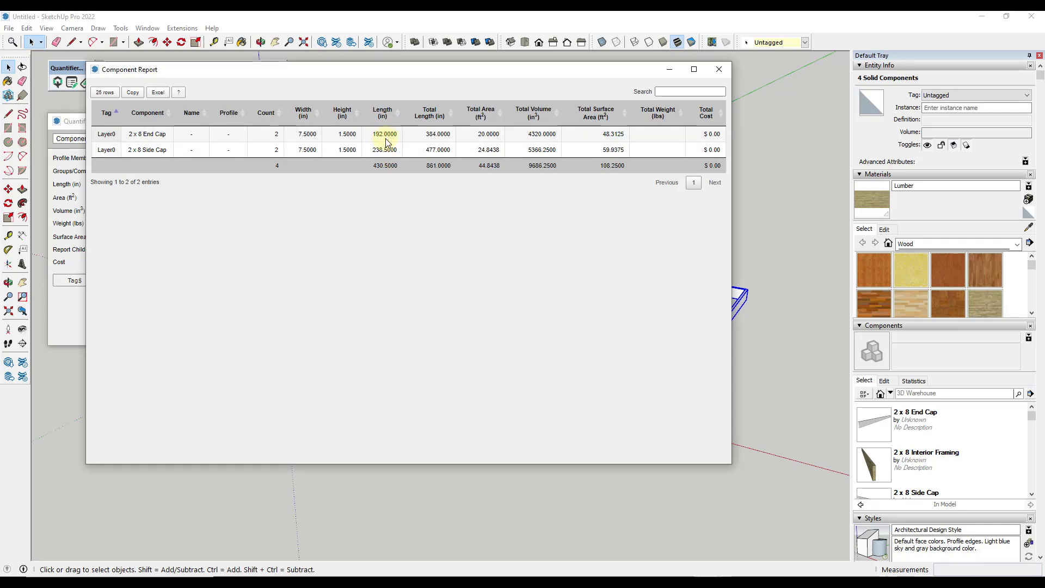
pyautogui.click(719, 69)
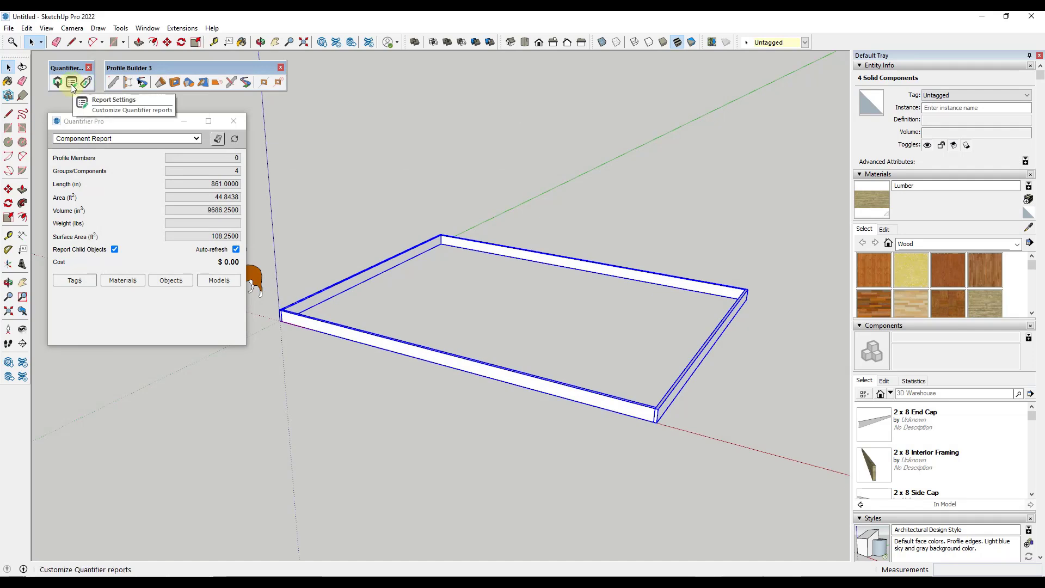
# Step: Switch Quantifier Pro's report length units to Feet and check the component report's 71.75 ft total
pyautogui.click(73, 84)
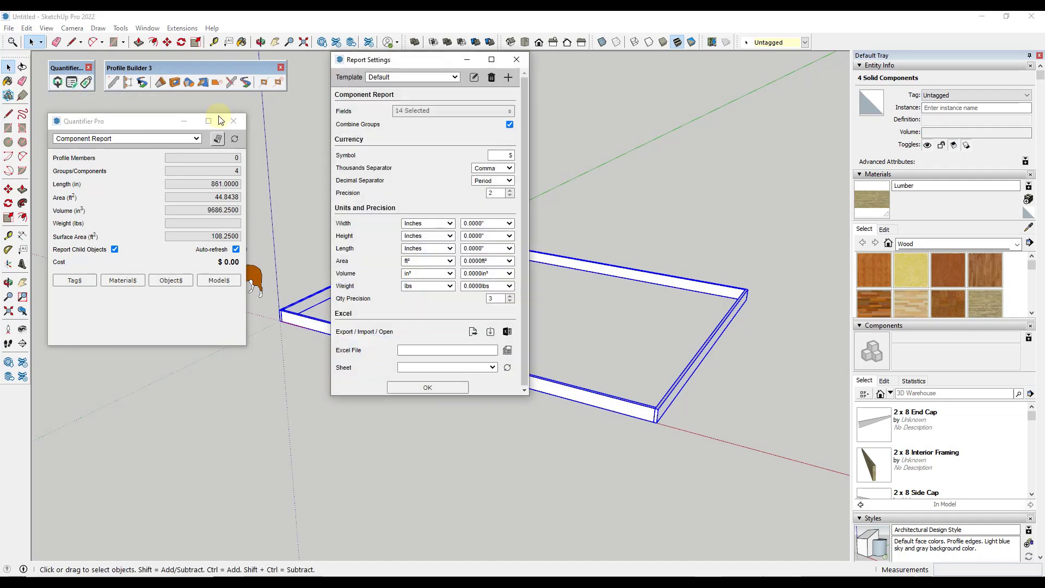
pyautogui.click(422, 249)
pyautogui.click(422, 264)
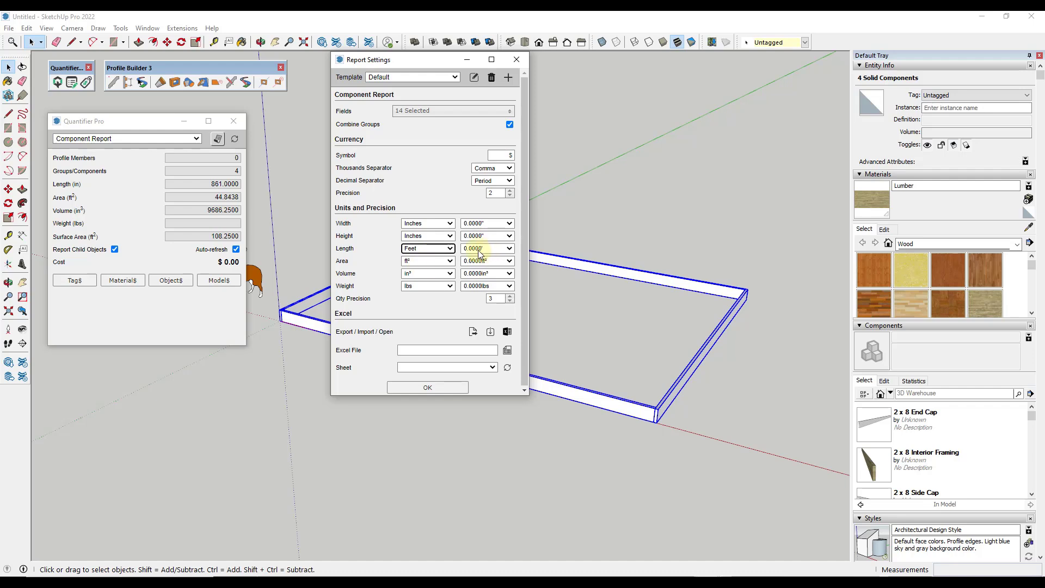
pyautogui.click(422, 250)
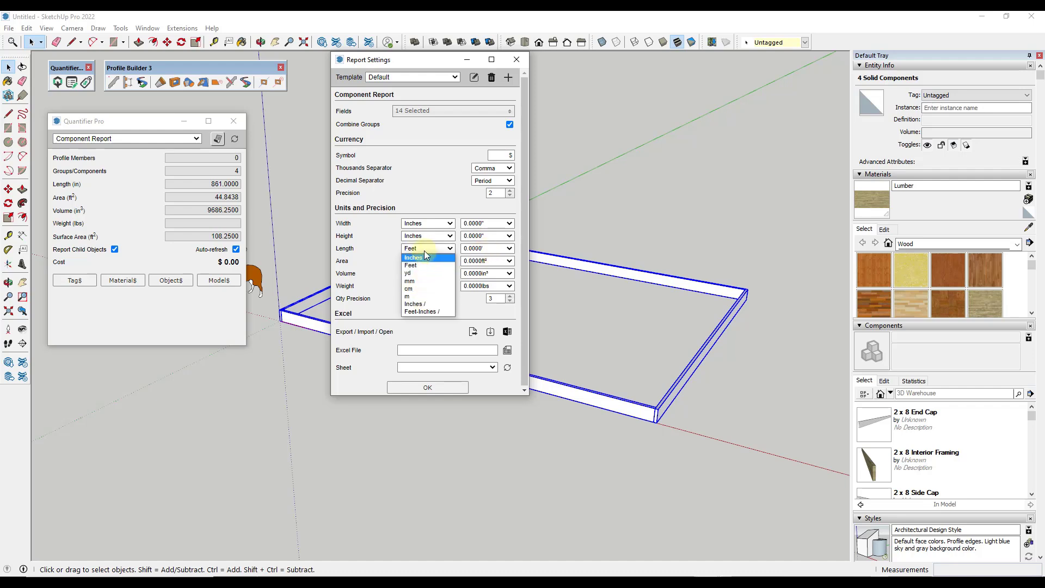
pyautogui.click(424, 249)
pyautogui.click(419, 388)
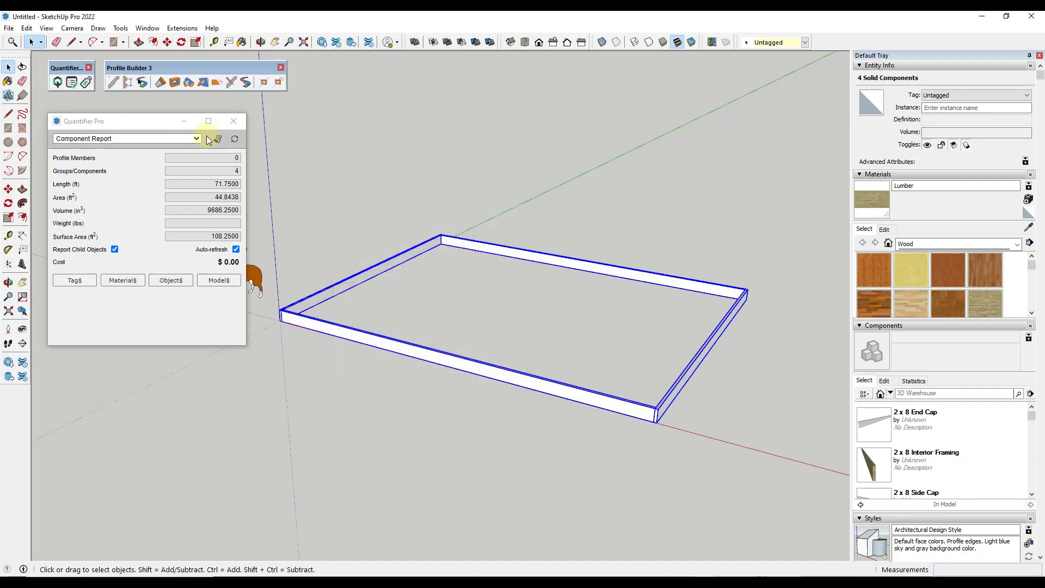
pyautogui.click(218, 139)
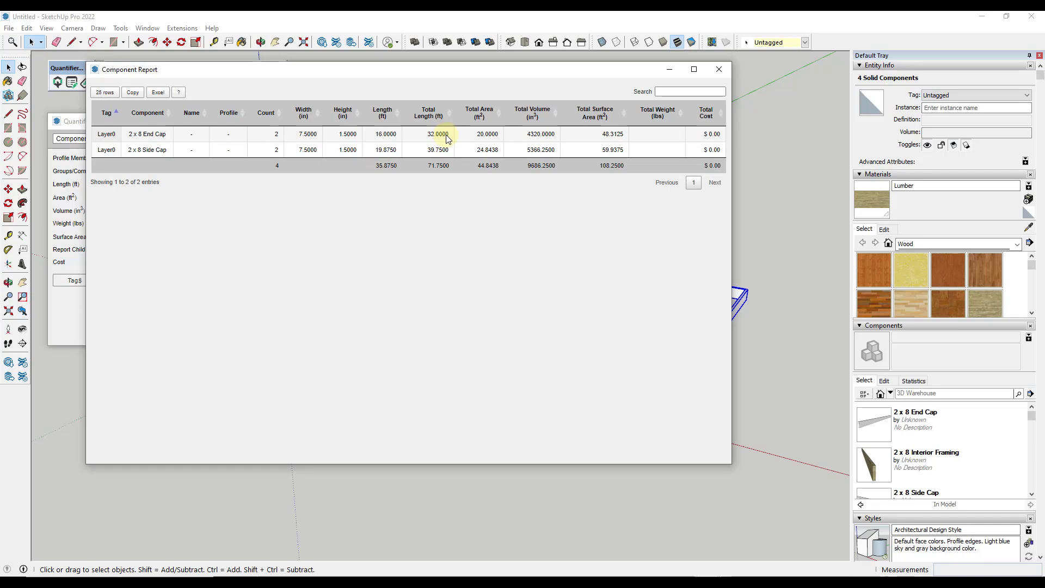
pyautogui.click(719, 74)
# Step: Draw 12 in and 1.5 in guide lines and a rectangle on the left beam end for a new joist
pyautogui.moveTo(401, 210); pyautogui.dragTo(441, 276, button='middle')
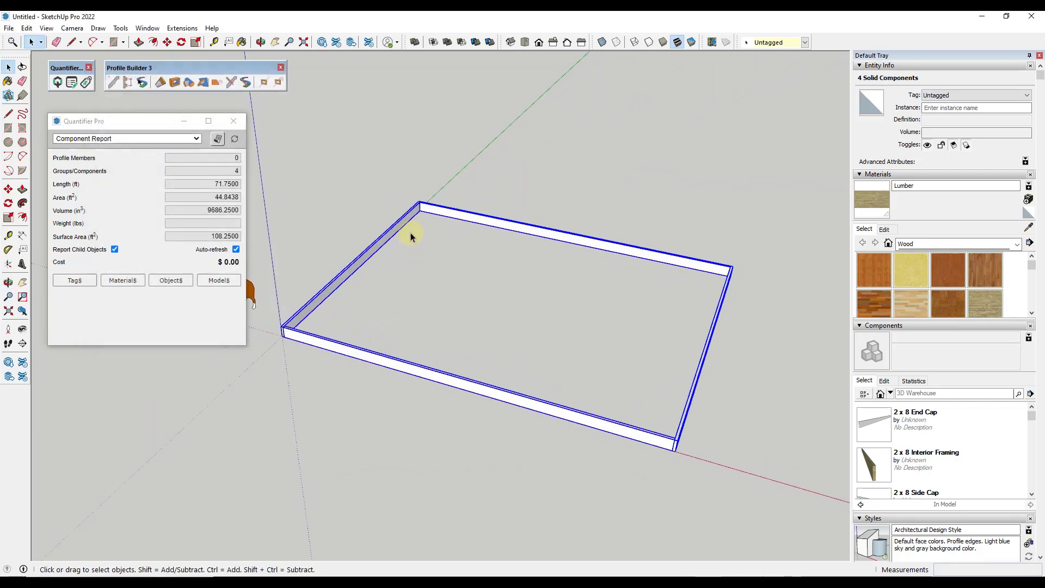
pyautogui.scroll(4, 411, 230)
pyautogui.click(403, 217)
pyautogui.scroll(2, 405, 214)
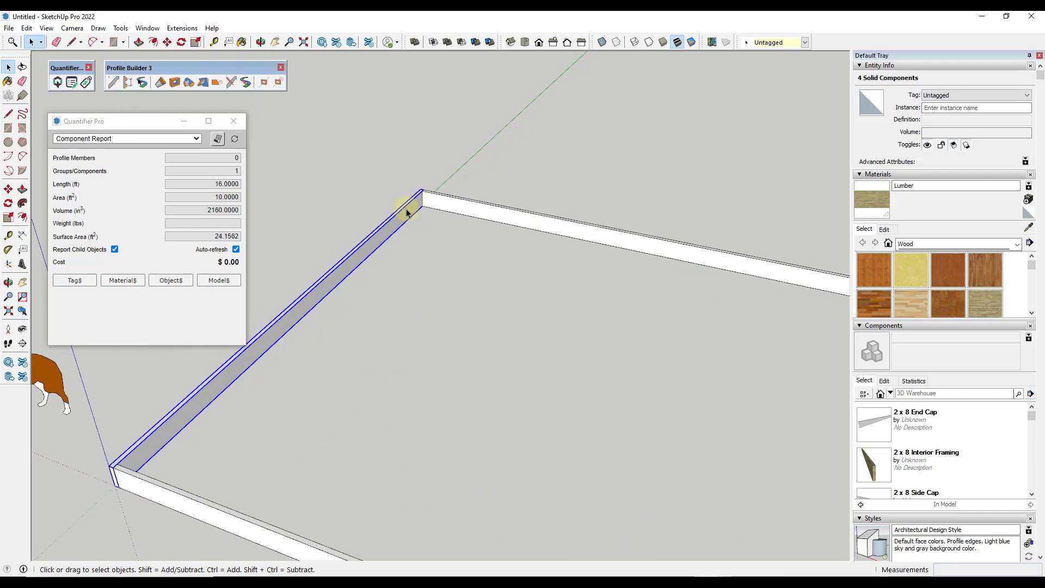
pyautogui.moveTo(407, 212); pyautogui.dragTo(445, 205, button='middle')
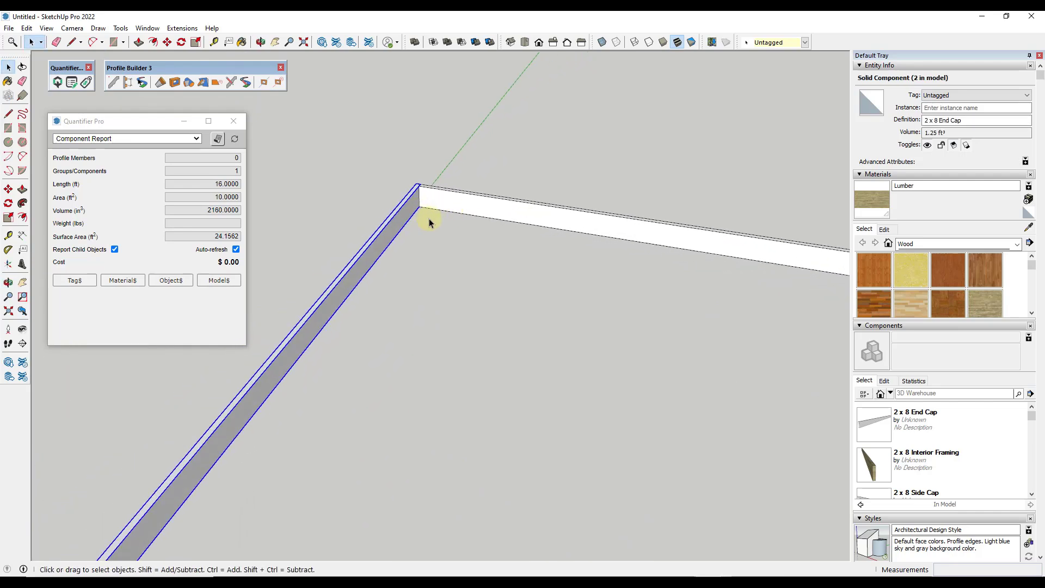
pyautogui.press('l')
pyautogui.click(420, 205)
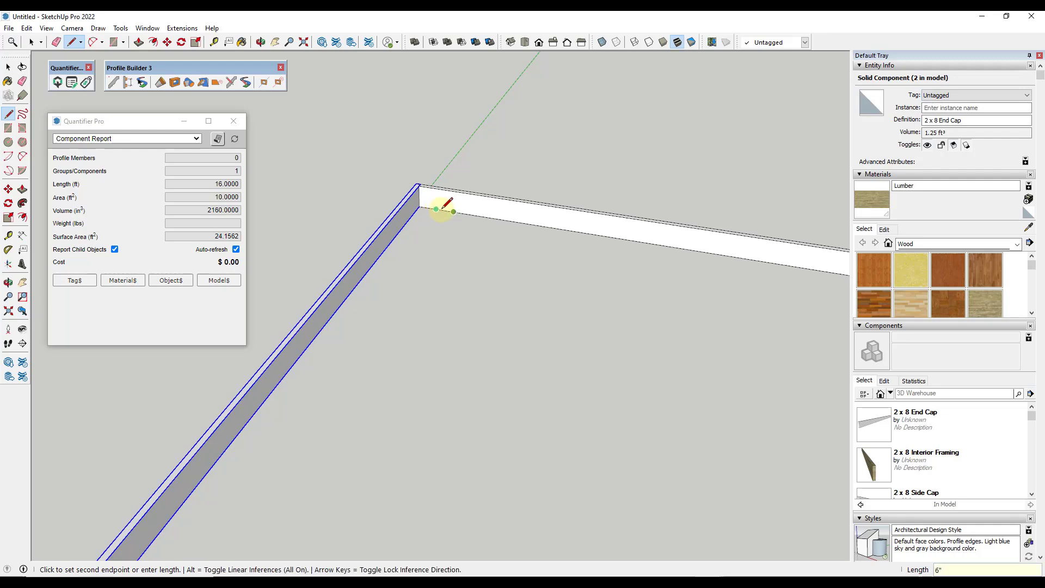
pyautogui.press('Return')
pyautogui.scroll(3, 456, 189)
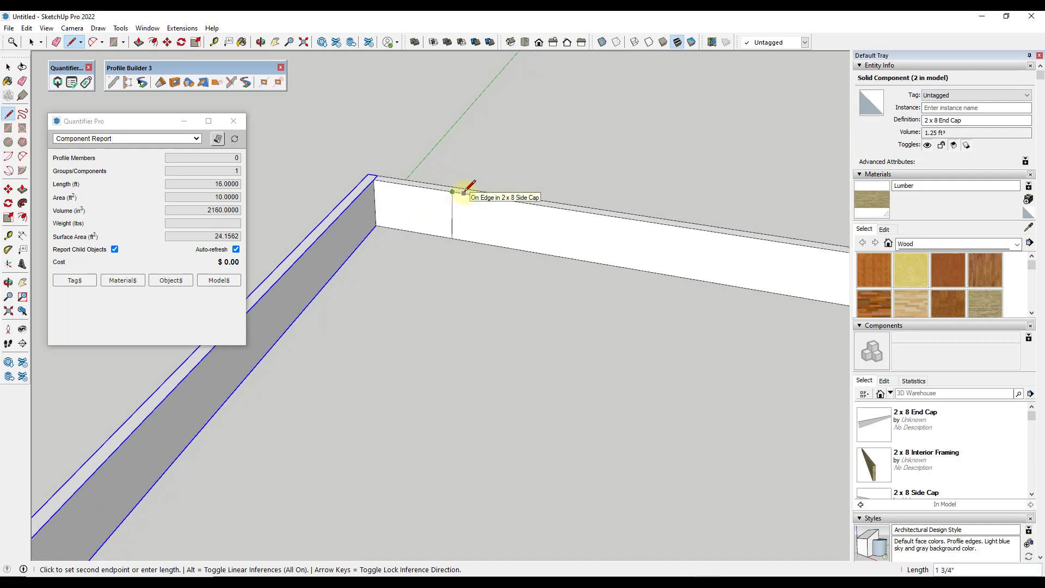
pyautogui.press('Return')
pyautogui.press('r')
pyautogui.click(462, 192)
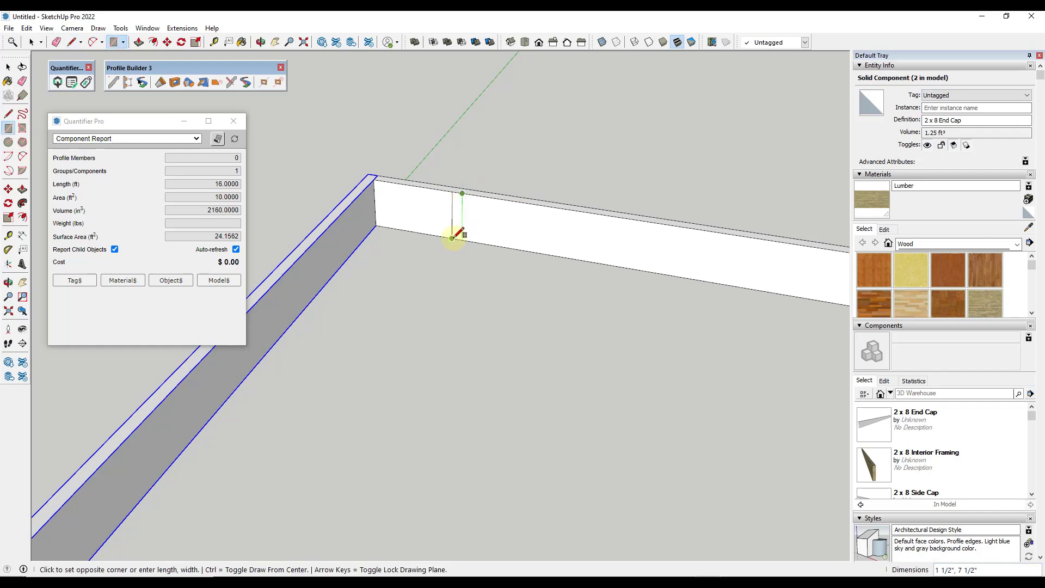
pyautogui.click(454, 237)
pyautogui.press('space')
# Step: Make the new board a component named '2 x 8 Interior Framing'
pyautogui.tripleClick(432, 235)
pyautogui.scroll(-5, 455, 233)
pyautogui.rightClick(357, 378)
pyautogui.click(404, 119)
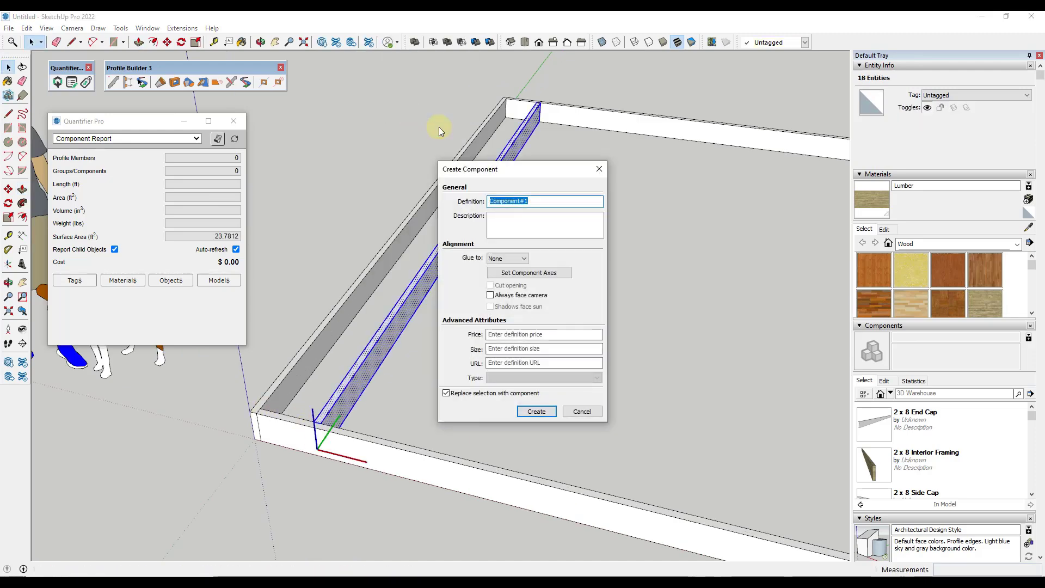
pyautogui.write('2x')
pyautogui.press('BackSpace')
pyautogui.write('x 8 Interior Framing')
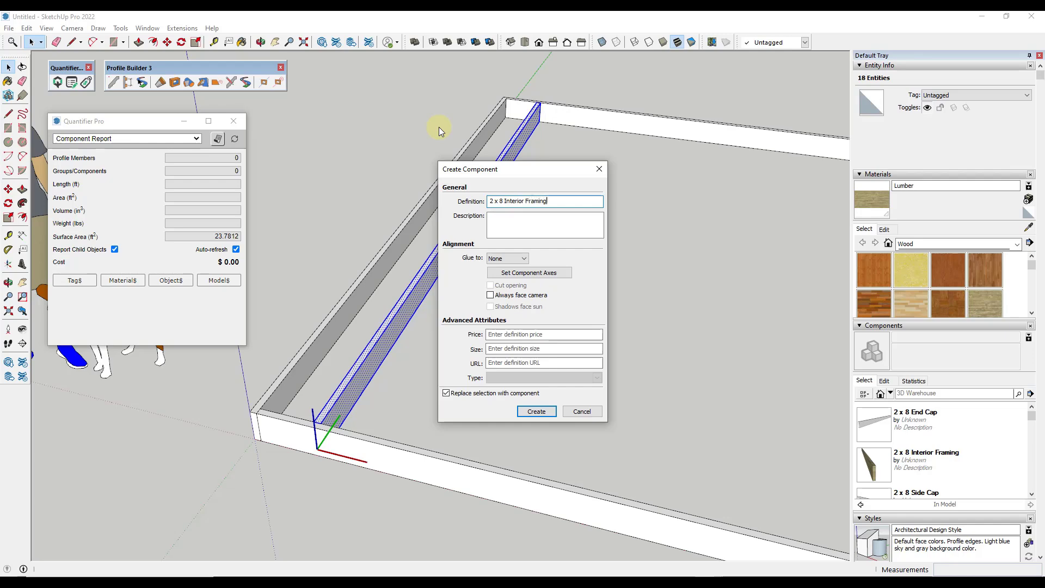
pyautogui.press('Return')
# Step: Confirm replacing the existing 2 x 8 Interior Framing definition
pyautogui.click(541, 323)
pyautogui.moveTo(551, 108); pyautogui.dragTo(512, 158, button='middle')
pyautogui.scroll(-3, 505, 123)
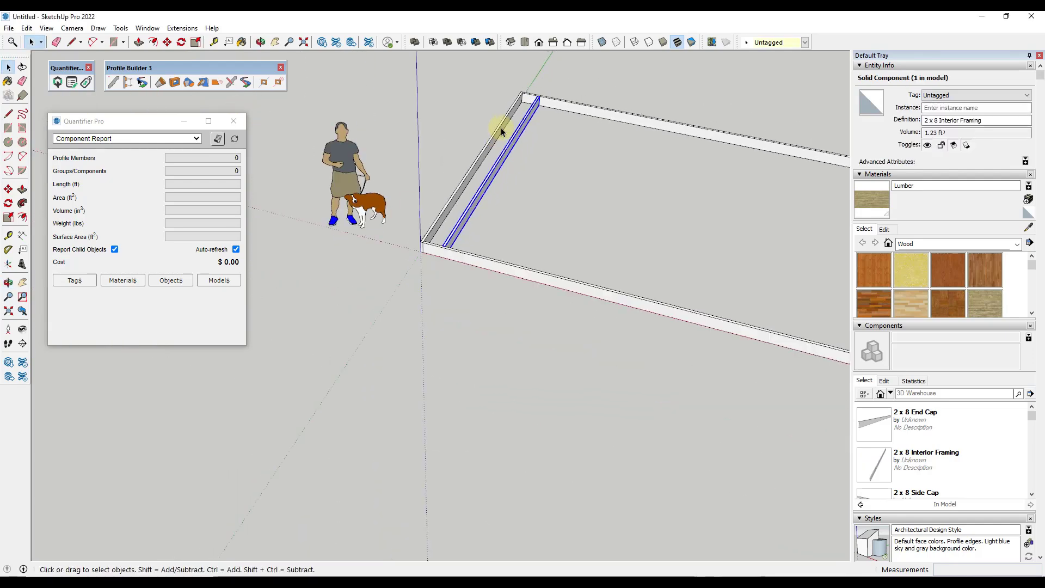
pyautogui.scroll(3, 516, 120)
# Step: Move-copy the joist and array it *18 across the frame, giving 19 joists
pyautogui.press('m')
pyautogui.scroll(2, 527, 108)
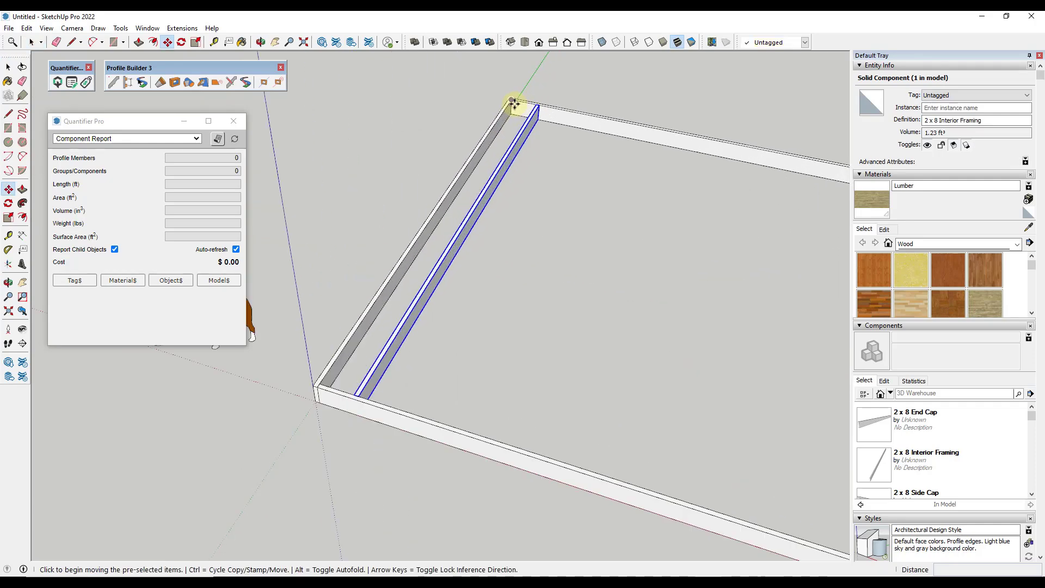
pyautogui.press('ctrl')
pyautogui.click(512, 102)
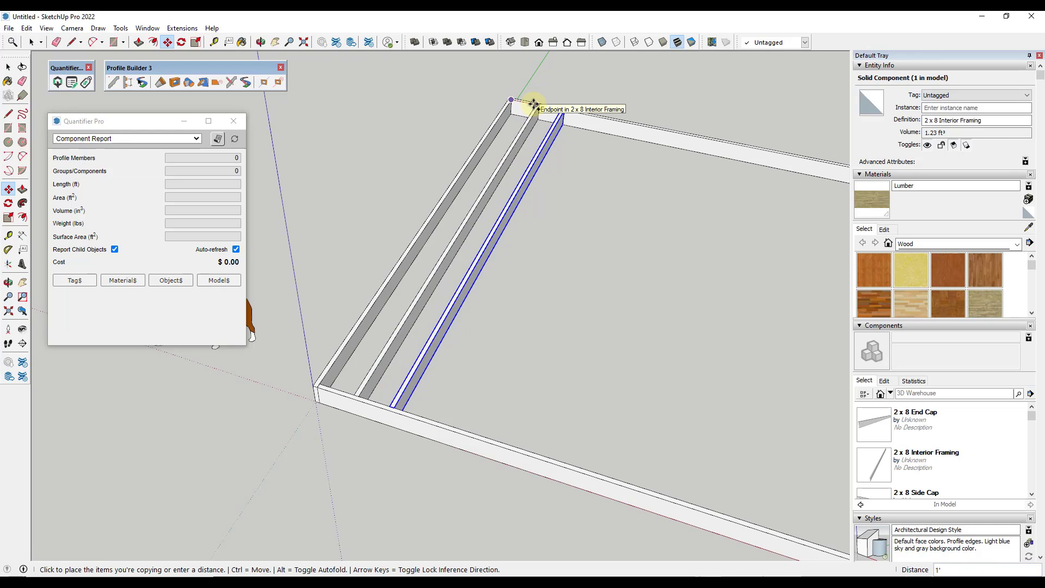
pyautogui.click(534, 104)
pyautogui.scroll(-5, 486, 124)
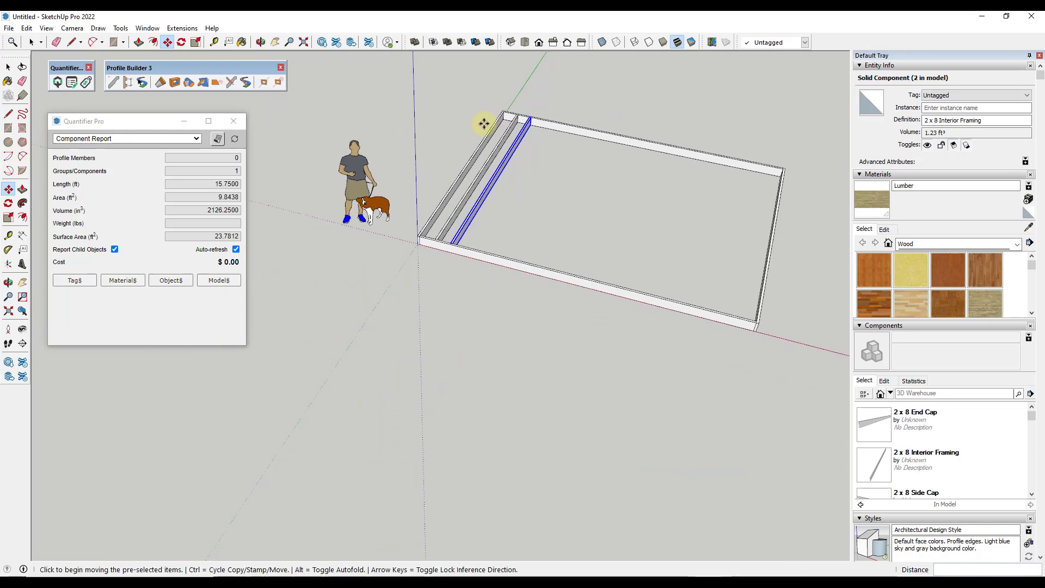
pyautogui.write('*25')
pyautogui.press('Return')
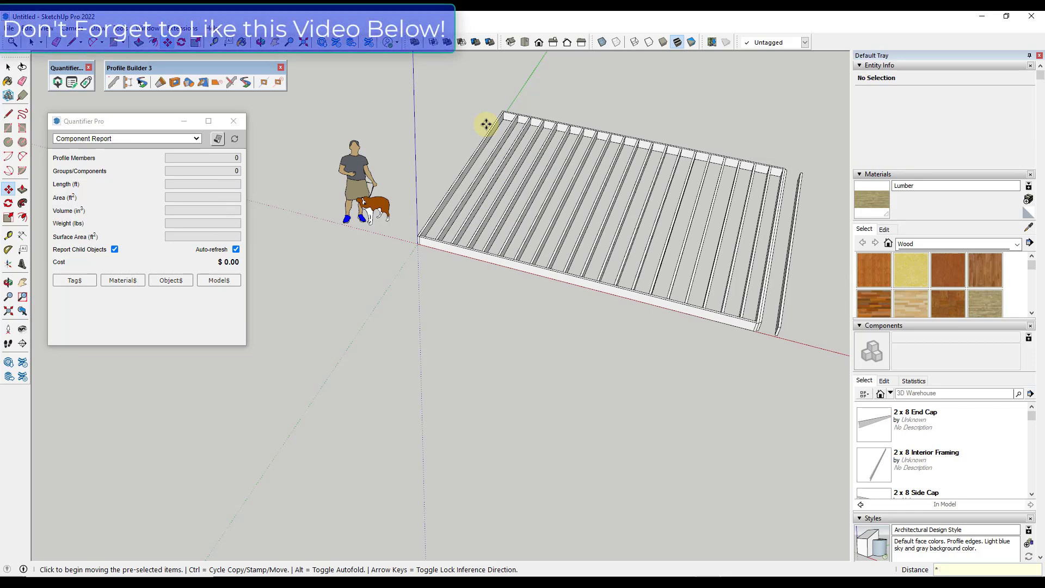
pyautogui.write('*18')
pyautogui.press('Return')
# Step: Select three of the joists individually to check them
pyautogui.press('space')
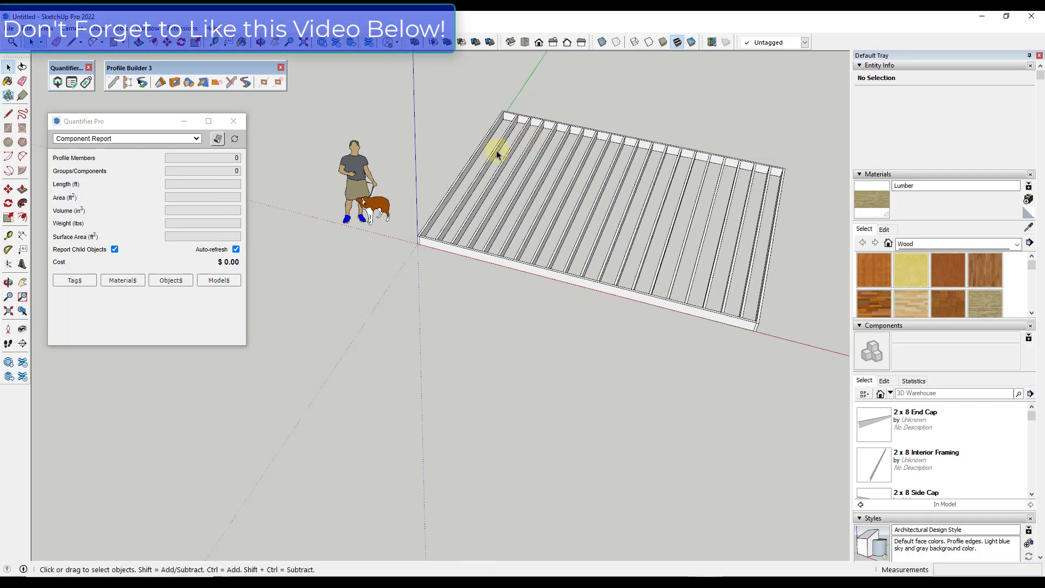
pyautogui.click(496, 150)
pyautogui.click(531, 164)
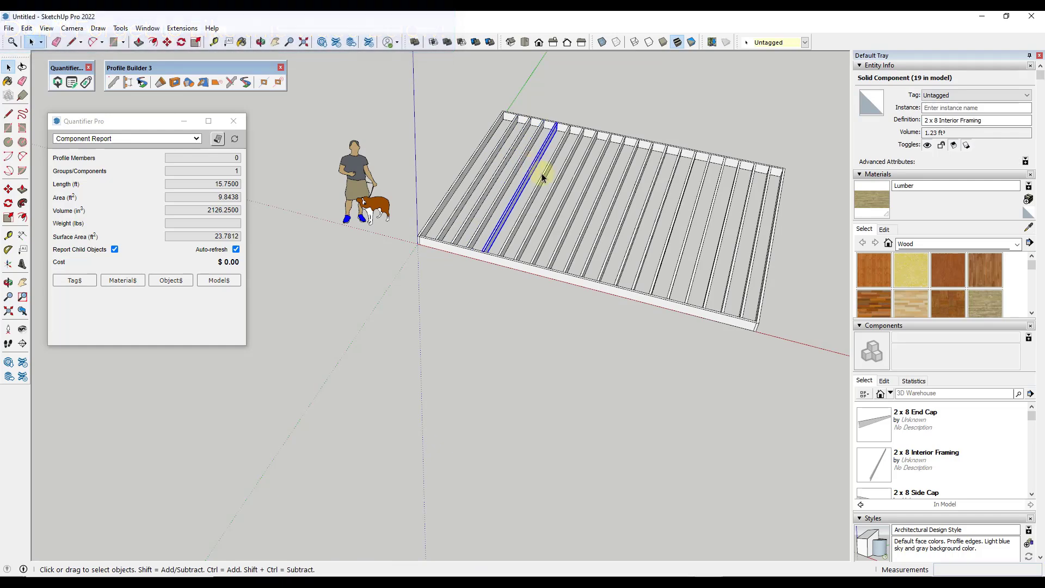
pyautogui.click(543, 174)
pyautogui.scroll(-5, 624, 215)
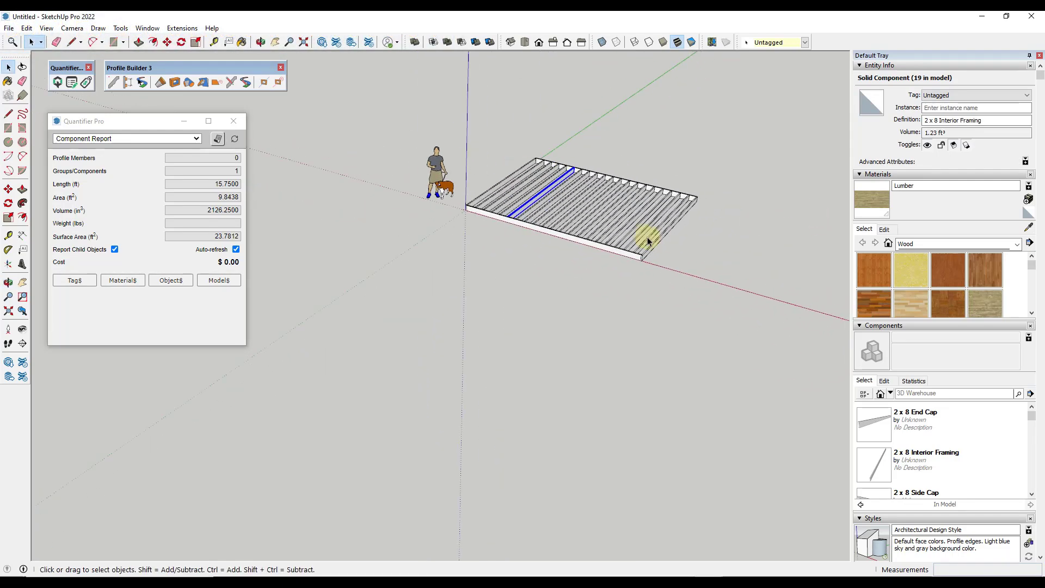
# Step: Select the whole frame and open the component report: 2 End Caps, 19 joists, 2 Side Caps, 371 ft
pyautogui.moveTo(447, 121); pyautogui.dragTo(724, 303)
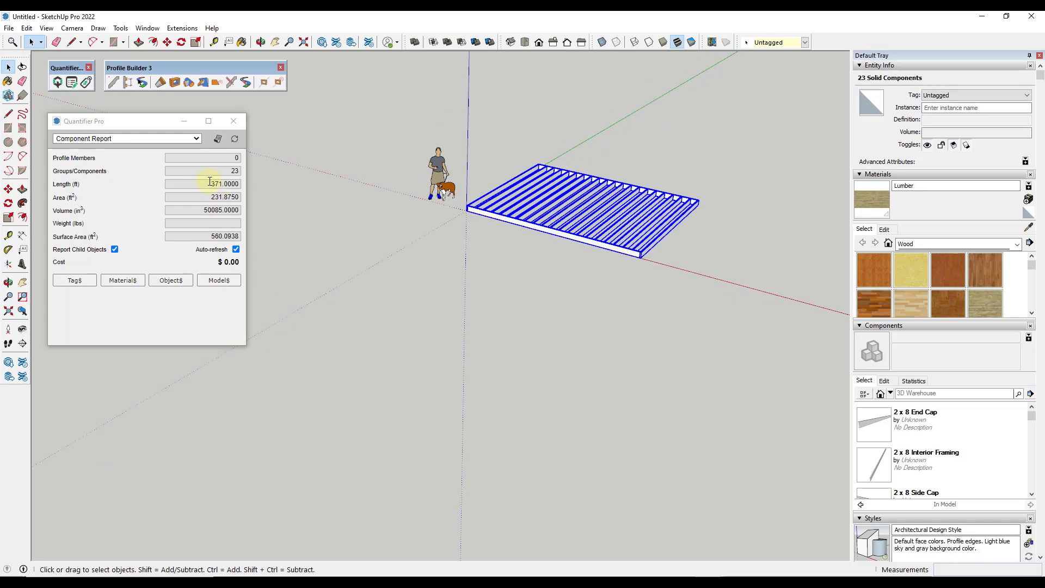
pyautogui.scroll(3, 655, 246)
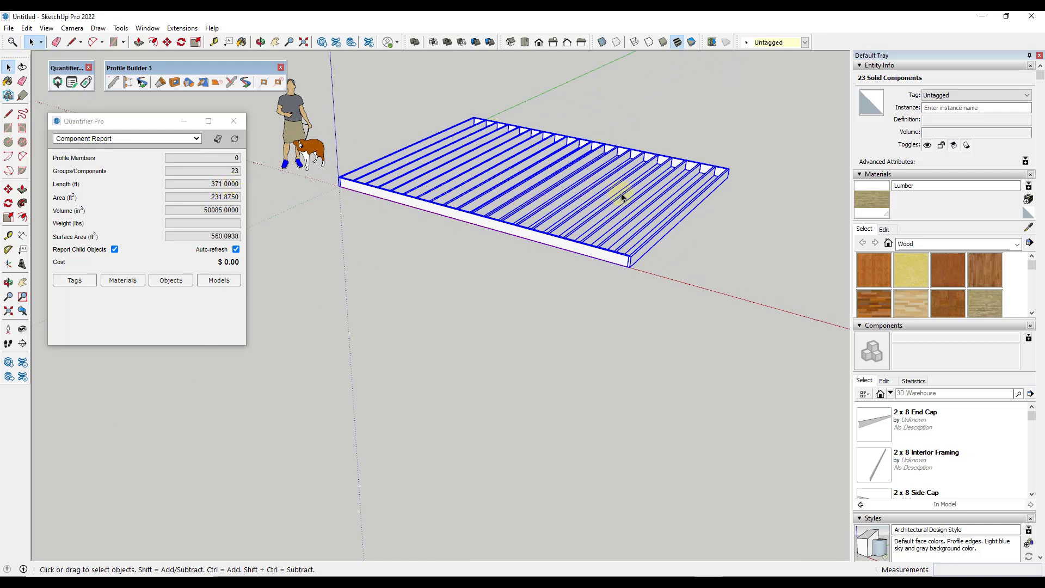
pyautogui.click(217, 141)
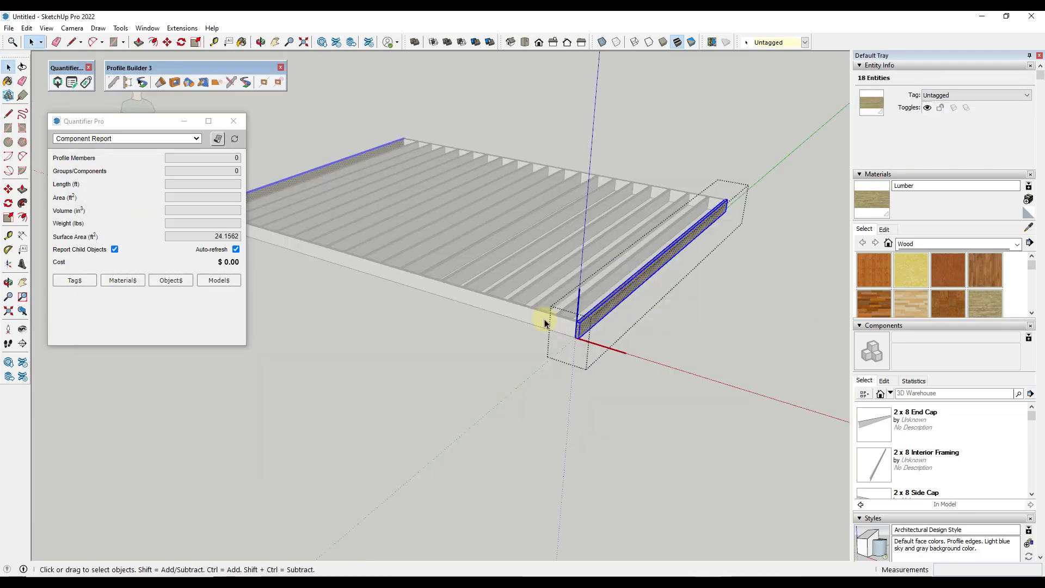
# Step: Paint the front rim board and the joists with the Lumber material
pyautogui.doubleClick(544, 323)
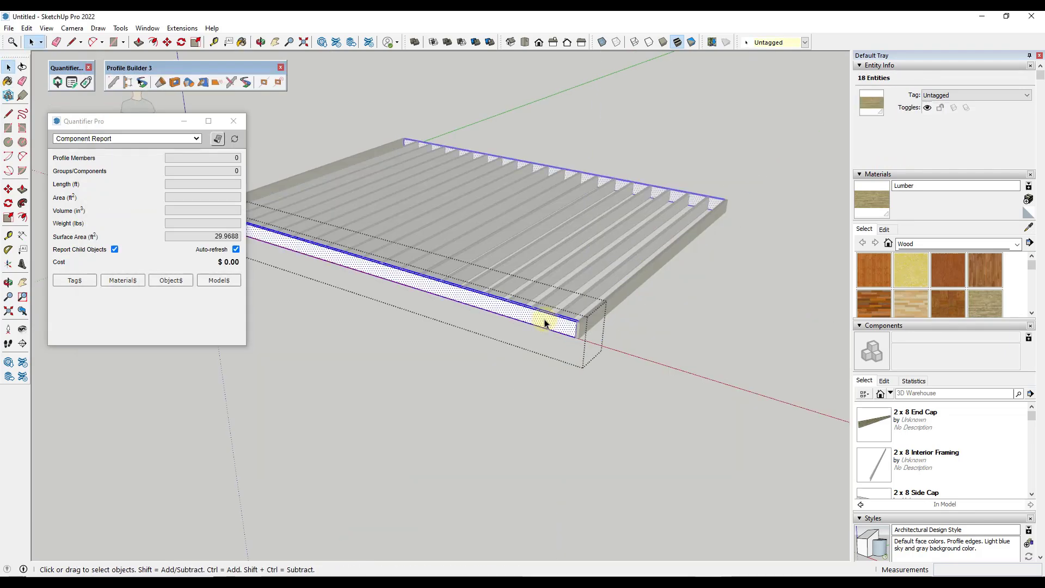
pyautogui.click(873, 193)
pyautogui.click(534, 306)
pyautogui.press('space')
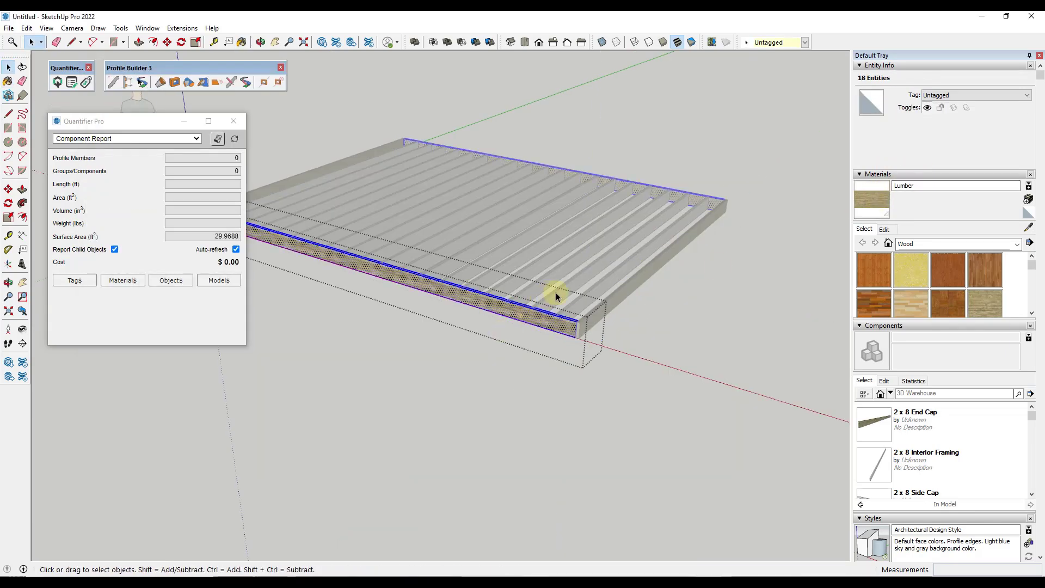
pyautogui.doubleClick(556, 293)
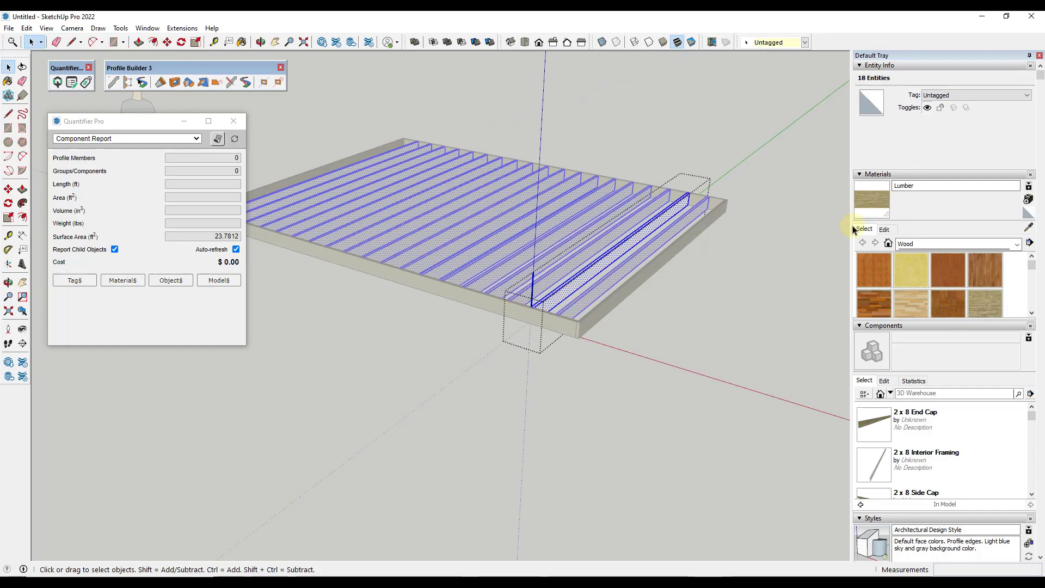
pyautogui.press('b')
pyautogui.click(562, 282)
pyautogui.press('space')
pyautogui.moveTo(563, 283)
pyautogui.mouseDown(button='middle')
pyautogui.moveTo(726, 334)
pyautogui.moveTo(623, 320)
pyautogui.moveTo(497, 339)
pyautogui.moveTo(509, 303)
pyautogui.moveTo(450, 333)
pyautogui.mouseUp(button='middle')
pyautogui.click(497, 339)
# Step: Draw a 1.5 in rectangle at the deck's near corner and extrude it into a board along the rim
pyautogui.scroll(4, 452, 334)
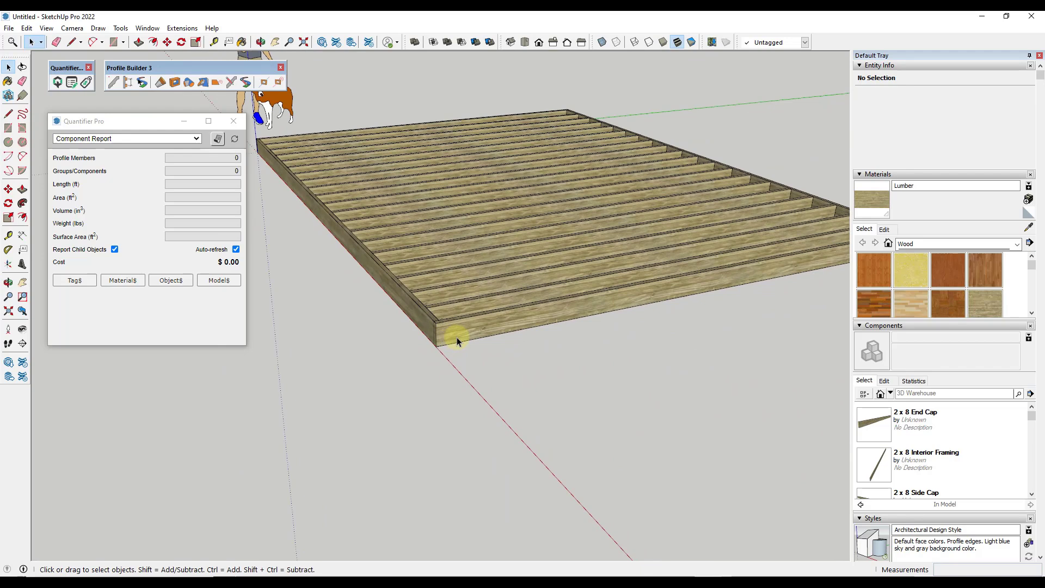
pyautogui.scroll(1, 452, 333)
pyautogui.press('l')
pyautogui.click(430, 319)
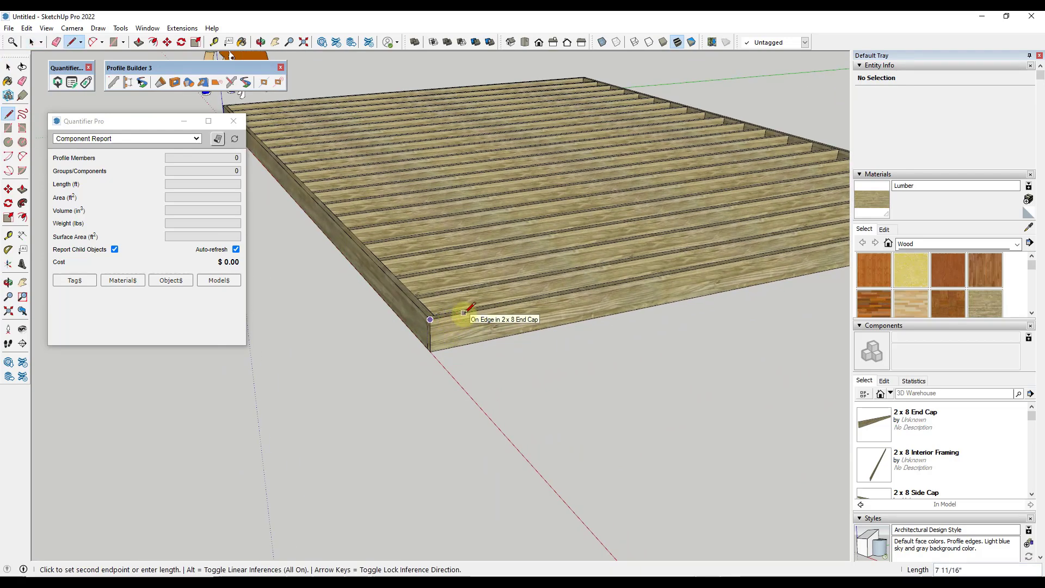
pyautogui.click(463, 313)
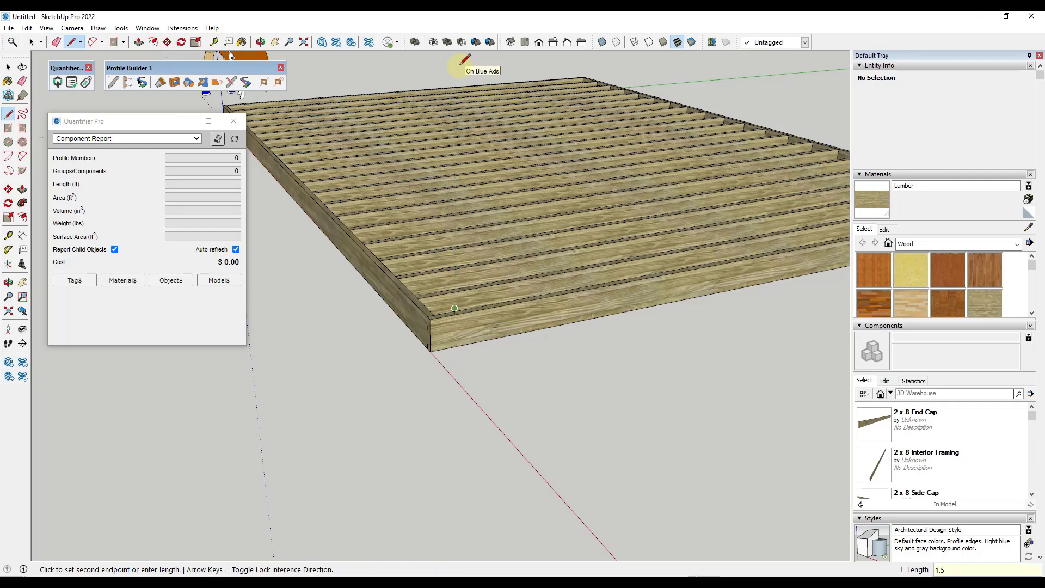
pyautogui.scroll(3, 436, 297)
pyautogui.press('r')
pyautogui.click(424, 318)
pyautogui.click(480, 293)
pyautogui.scroll(-5, 468, 308)
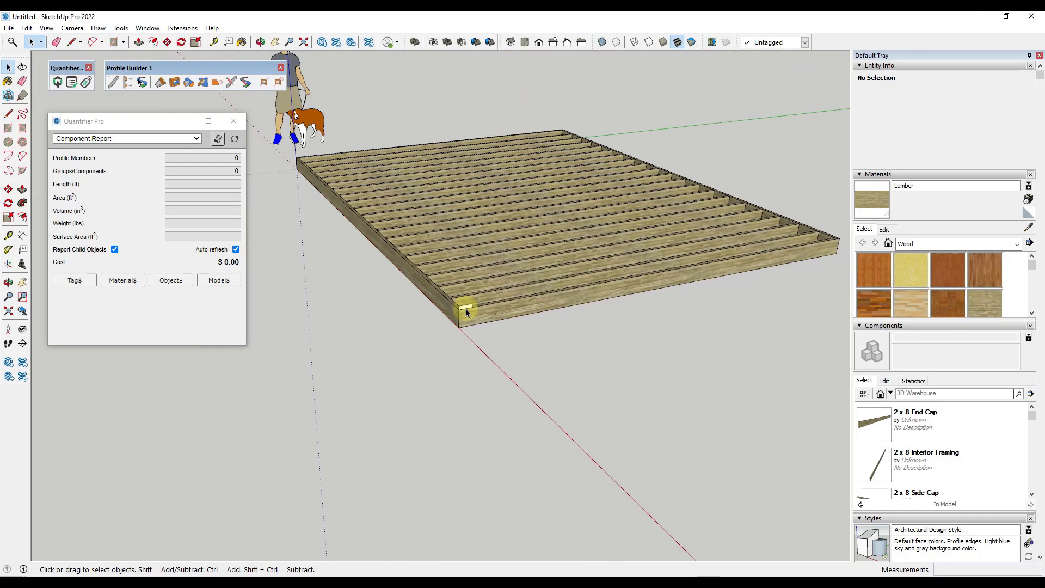
pyautogui.press('p')
pyautogui.press('space')
pyautogui.click(461, 312)
pyautogui.scroll(4, 348, 196)
# Step: Make the new deck board a component named '2 x 6 Walking Surface' (1.15 ft³)
pyautogui.tripleClick(364, 199)
pyautogui.rightClick(364, 199)
pyautogui.click(406, 277)
pyautogui.write('2 x 6')
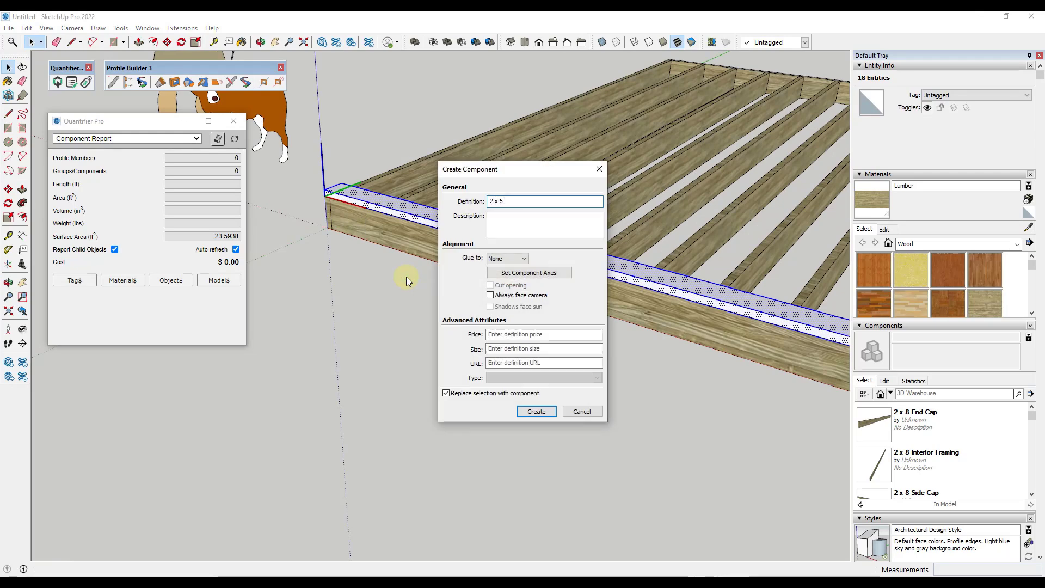
pyautogui.write(' Walking Surface')
pyautogui.press('Return')
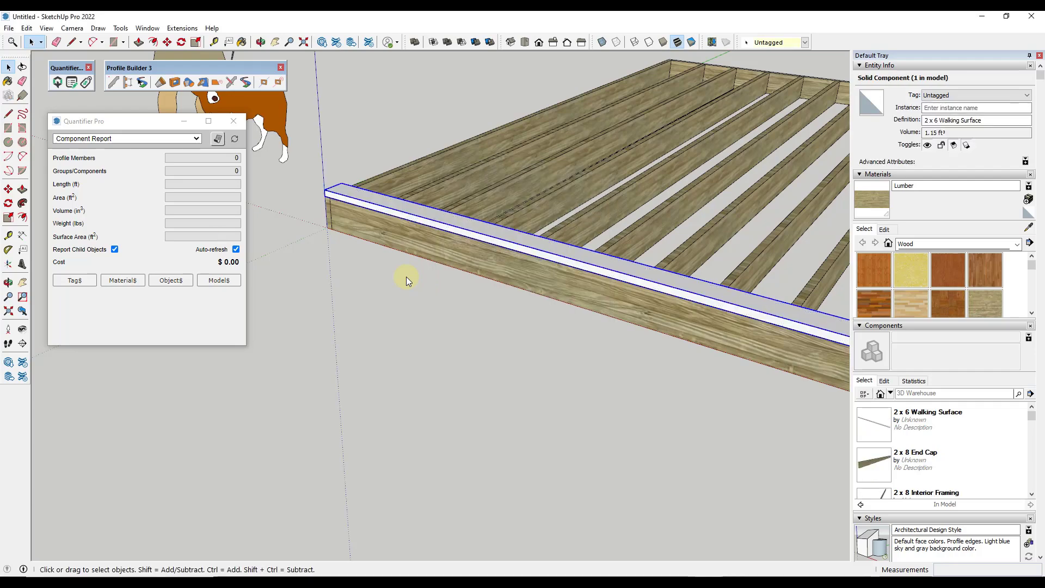
pyautogui.scroll(-5, 476, 203)
pyautogui.moveTo(475, 203); pyautogui.dragTo(705, 291, button='middle')
pyautogui.scroll(10, 705, 369)
pyautogui.press('space')
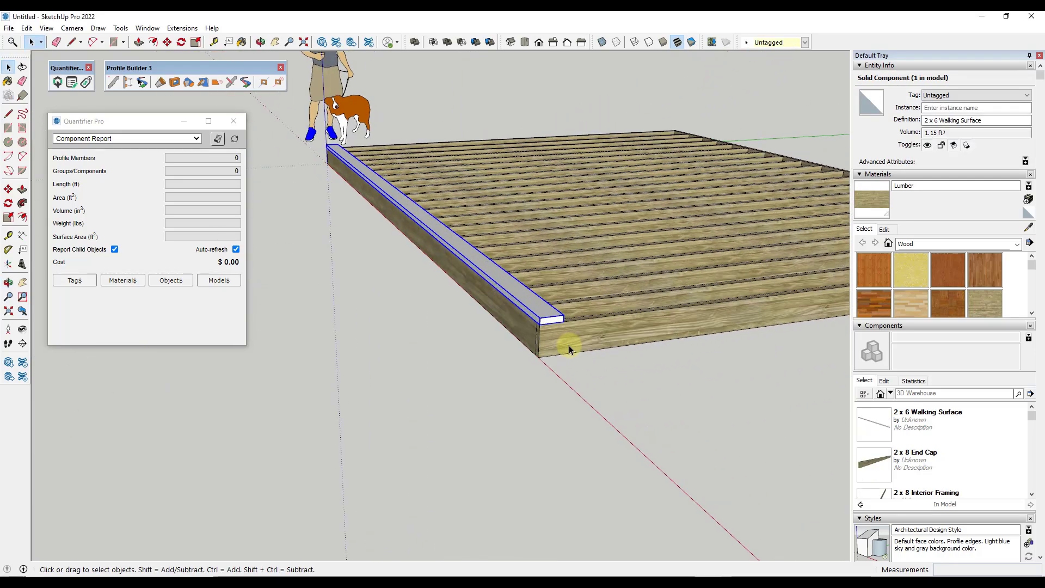
# Step: Copy the Walking Surface board beside the first at a .2 offset
pyautogui.press('m')
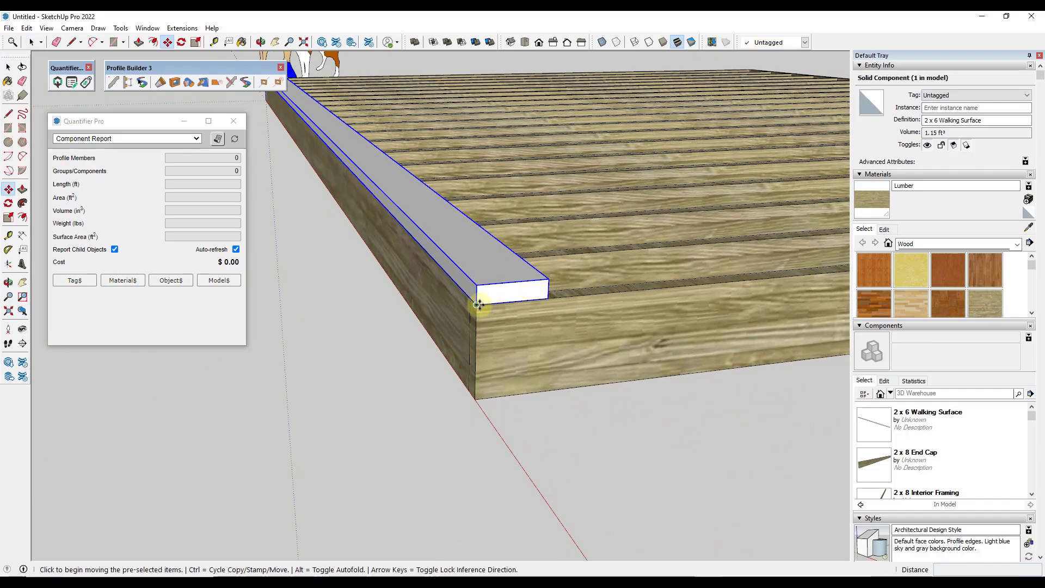
pyautogui.press('ctrl')
pyautogui.click(477, 303)
pyautogui.click(550, 297)
pyautogui.scroll(2, 547, 294)
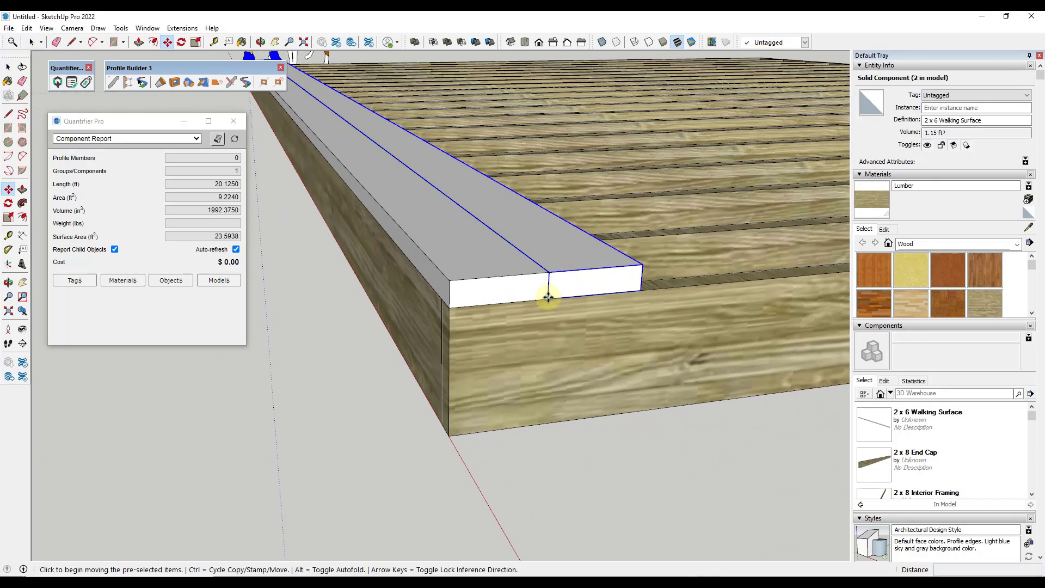
pyautogui.click(547, 293)
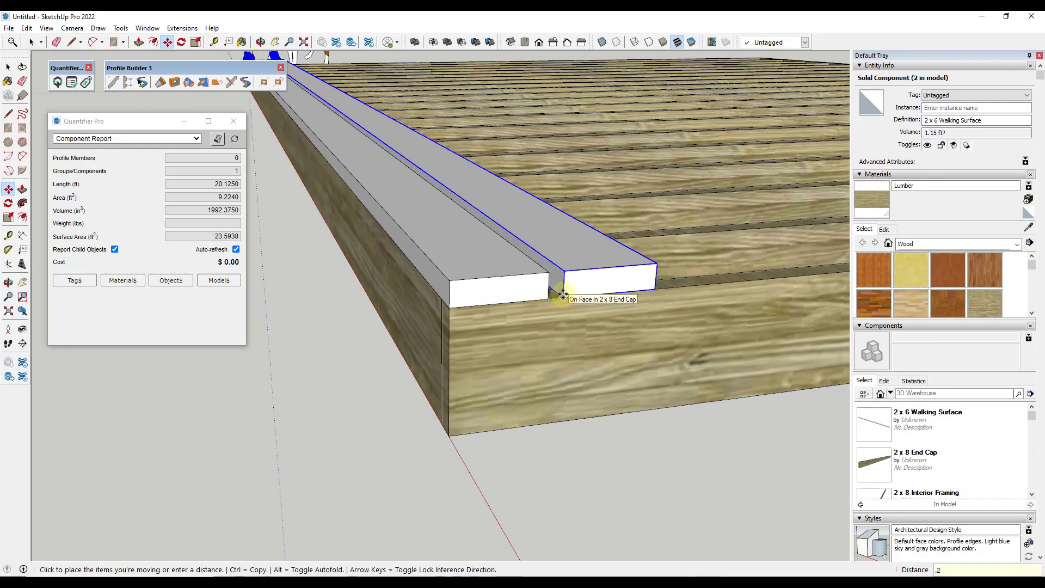
pyautogui.write('.2')
pyautogui.press('Return')
pyautogui.press('space')
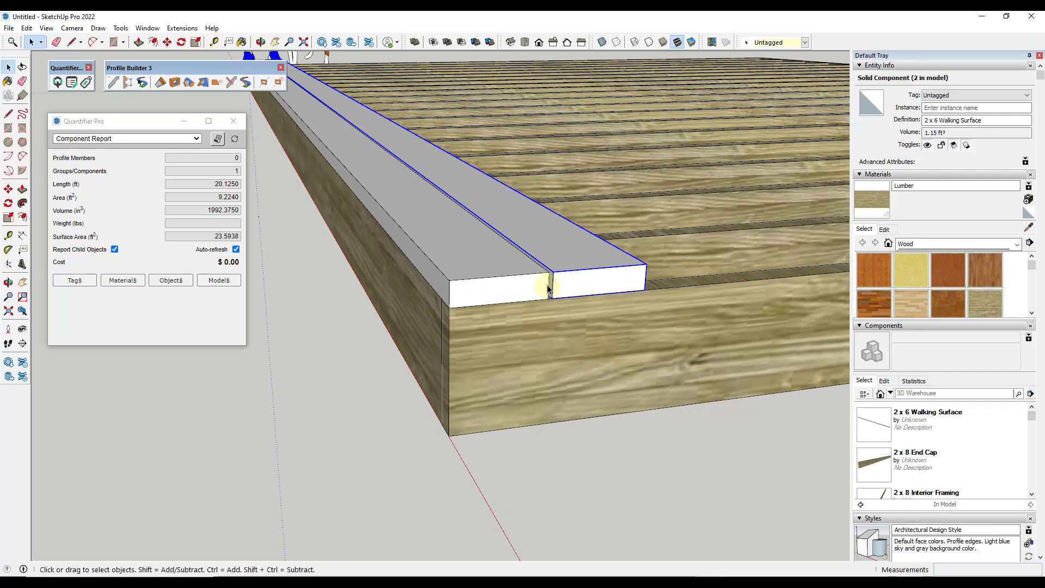
# Step: Copy the board again to place a third Walking Surface board beside the others
pyautogui.press('m')
pyautogui.press('ctrl')
pyautogui.click(547, 294)
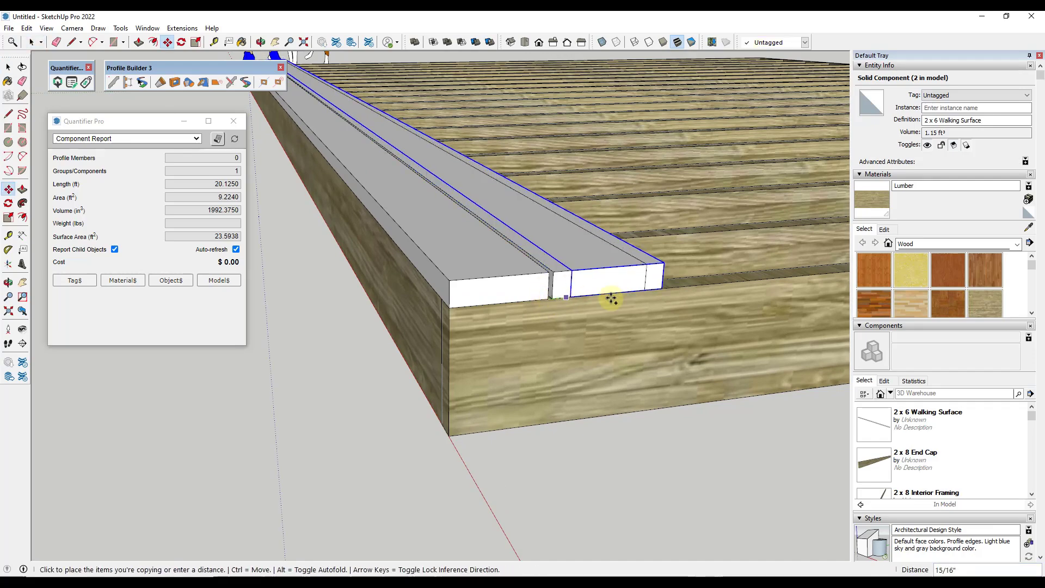
pyautogui.click(646, 293)
pyautogui.scroll(-6, 463, 236)
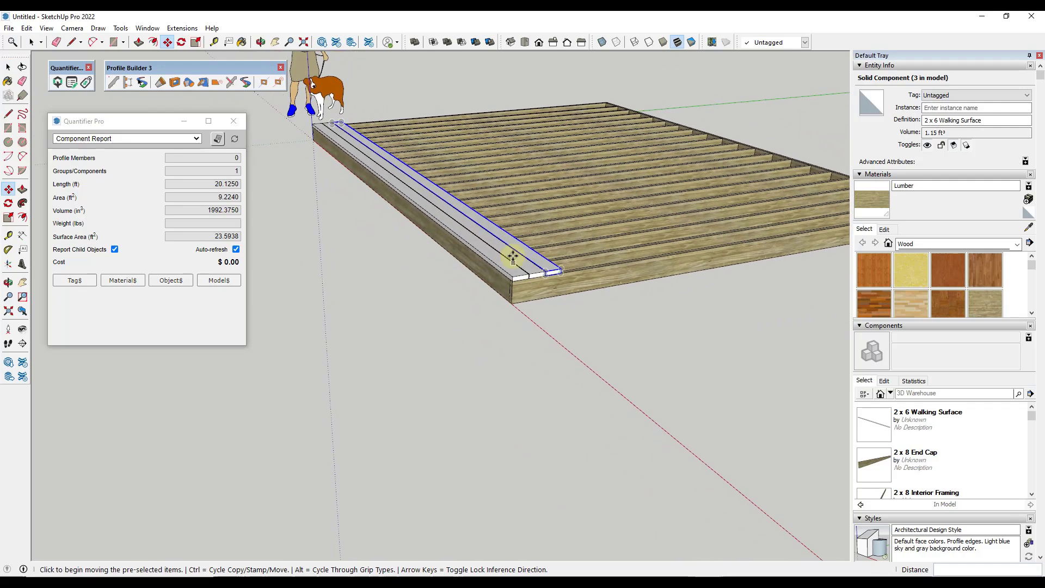
pyautogui.moveTo(508, 255); pyautogui.dragTo(514, 299, button='middle')
pyautogui.scroll(-3, 468, 264)
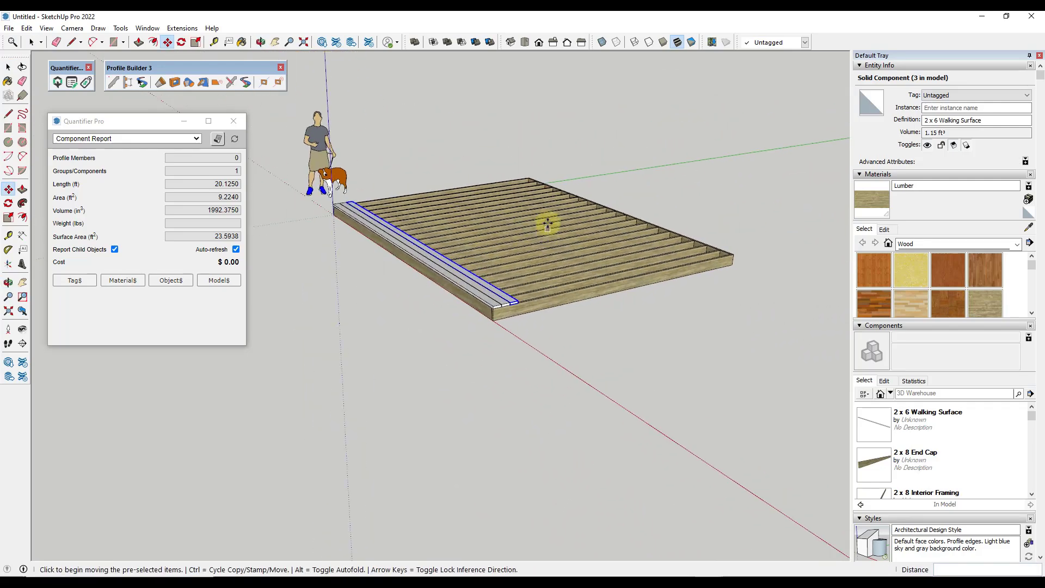
# Step: Repeat the board copy 36 times so boards cover the entire deck
pyautogui.write('36')
pyautogui.press('Return')
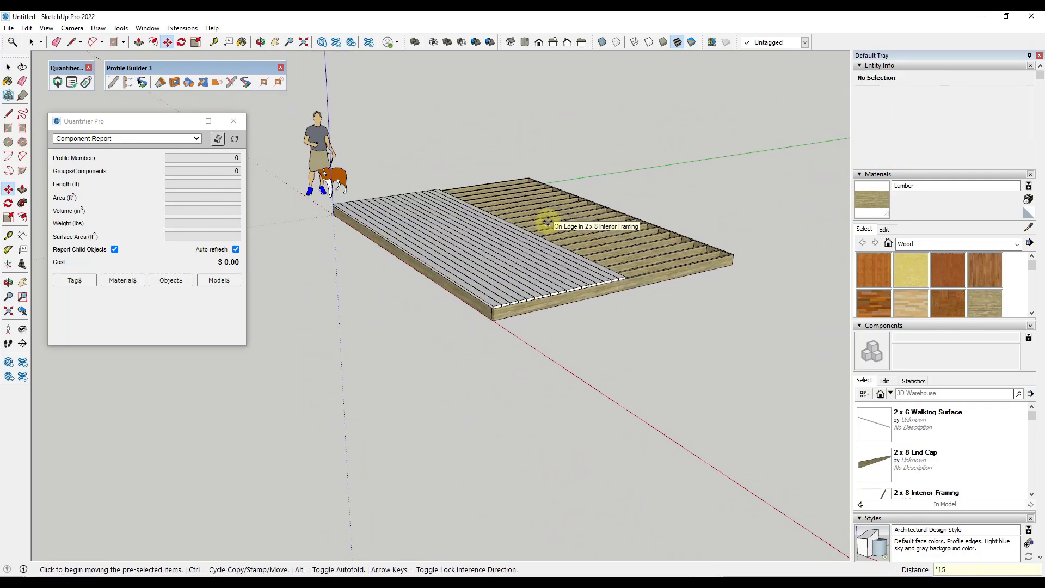
pyautogui.moveTo(549, 221); pyautogui.dragTo(576, 242, button='middle')
pyautogui.press('space')
pyautogui.scroll(3, 615, 306)
pyautogui.scroll(3, 605, 294)
pyautogui.moveTo(595, 280); pyautogui.dragTo(637, 267, button='middle')
# Step: Zoom extents and select all 34 Walking Surface boards from the Outliner
pyautogui.hotkey('shift', 'z')
pyautogui.scroll(-10, 980, 455)
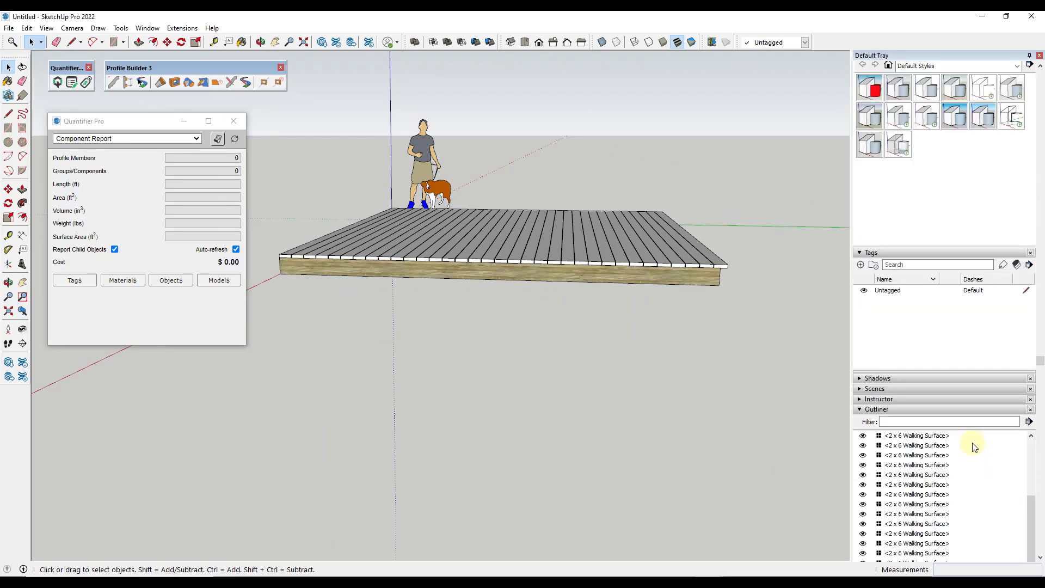
pyautogui.click(942, 459)
pyautogui.scroll(10, 925, 421)
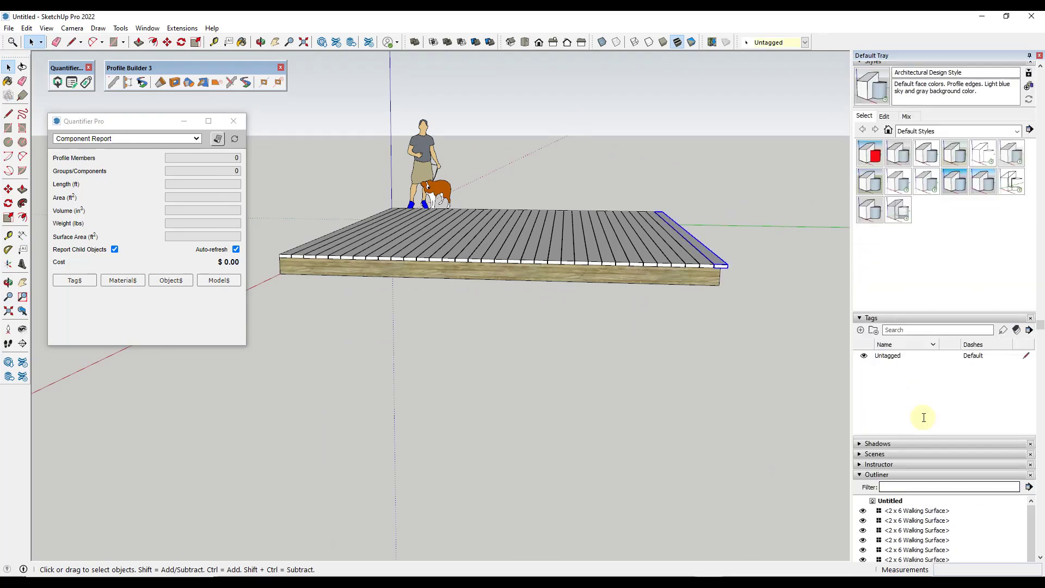
pyautogui.keyDown('shift'); pyautogui.click(919, 511); pyautogui.keyUp('shift')
pyautogui.scroll(3, 763, 262)
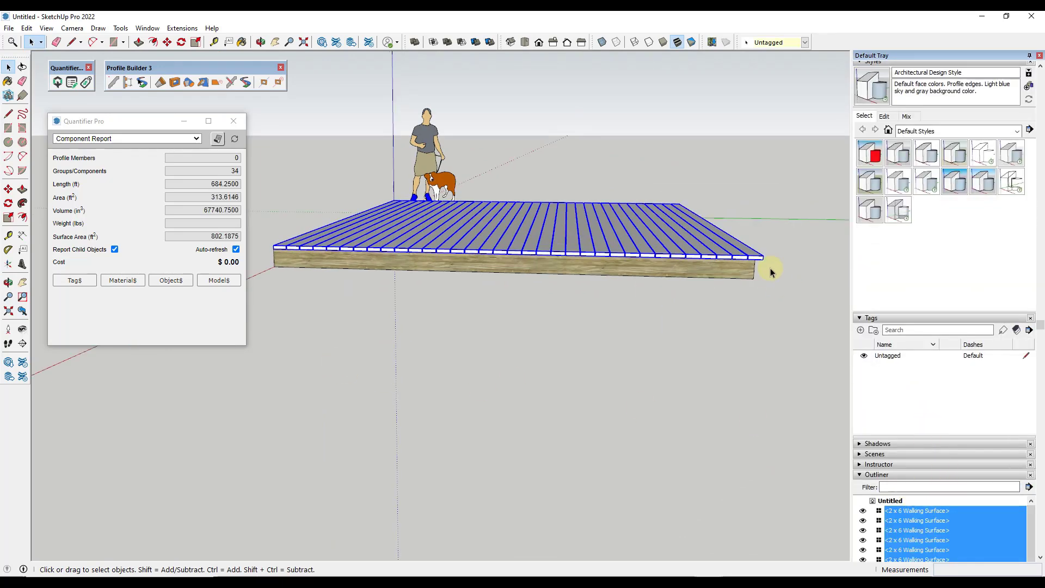
pyautogui.scroll(2, 763, 261)
# Step: Clear the selection and window-select the whole deck: 57 components, 1055.25 ft of lumber
pyautogui.press('m')
pyautogui.click(763, 254)
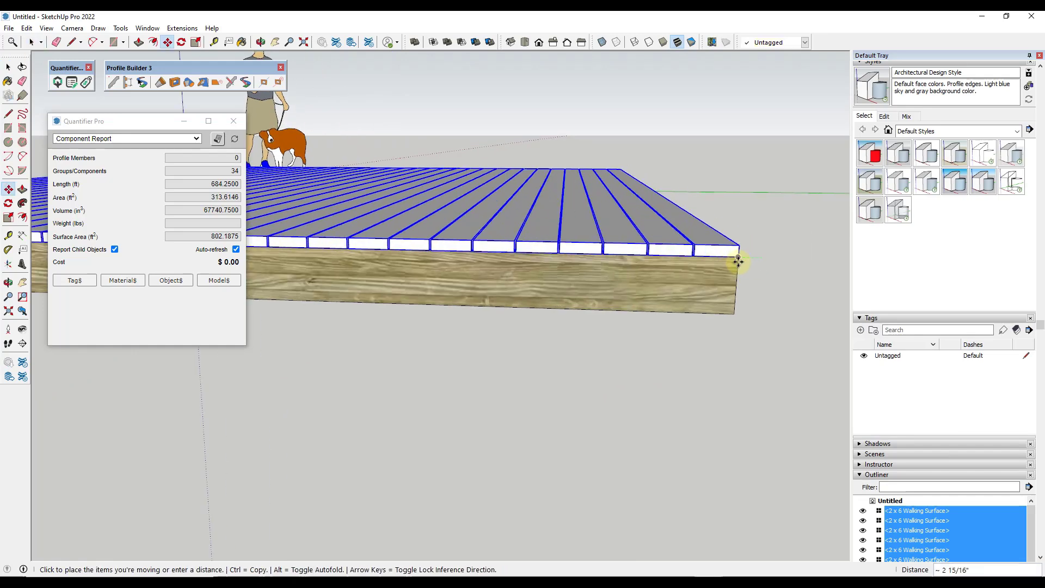
pyautogui.scroll(-3, 763, 251)
pyautogui.scroll(2, 350, 249)
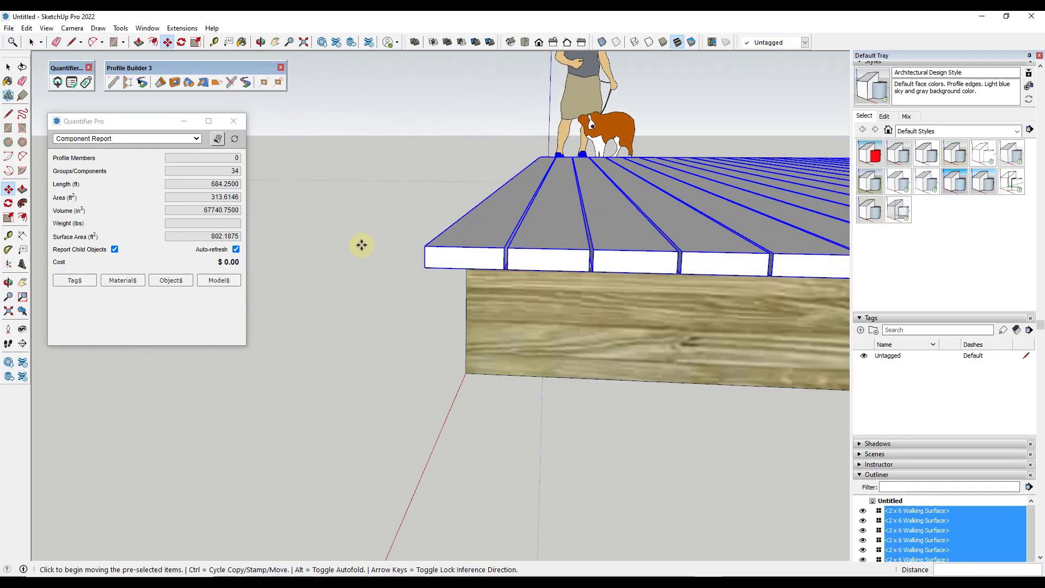
pyautogui.moveTo(364, 245); pyautogui.dragTo(567, 272, button='middle')
pyautogui.scroll(-2, 718, 250)
pyautogui.scroll(-8, 567, 272)
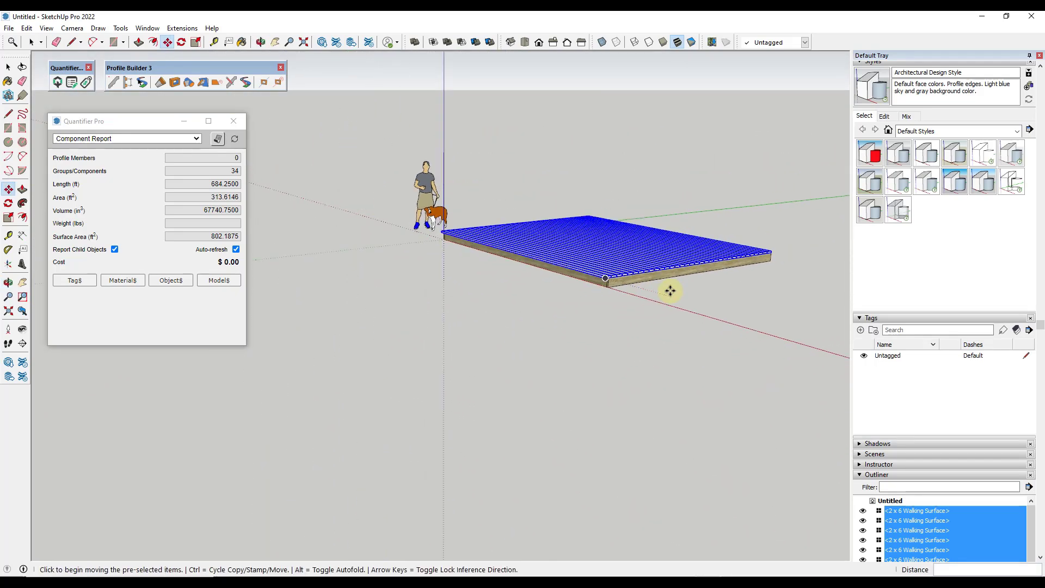
pyautogui.press('space')
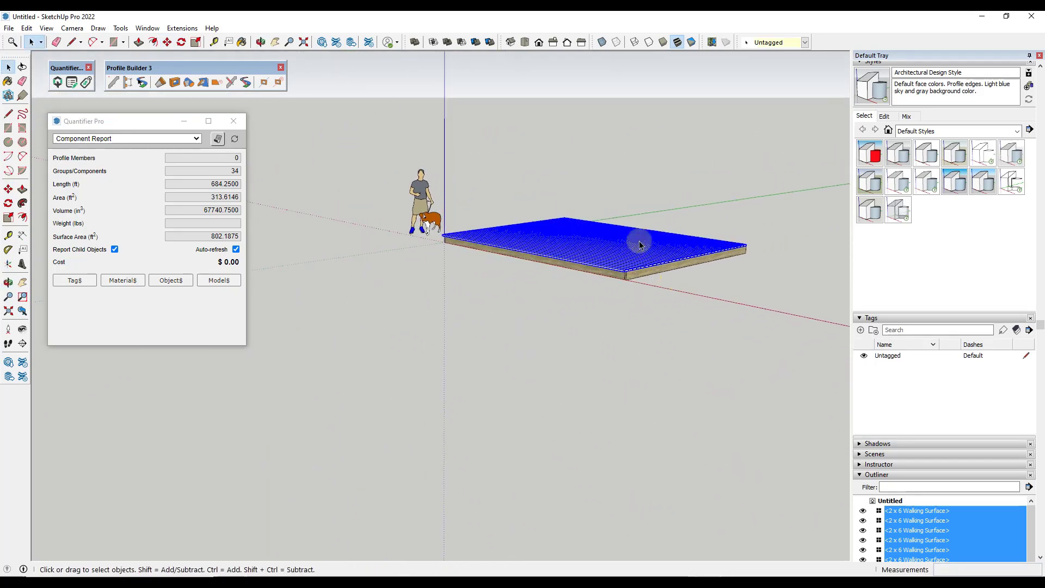
pyautogui.click(687, 335)
pyautogui.moveTo(438, 156); pyautogui.dragTo(784, 332)
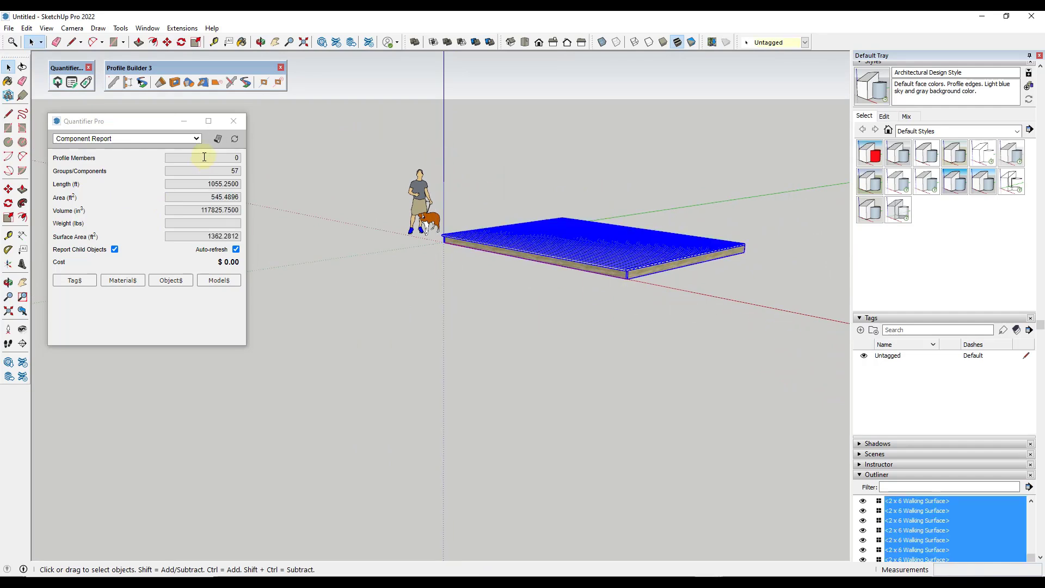
# Step: Review the component report's four board types, including 34 Walking Surface boards, then close it and deselect
pyautogui.click(235, 249)
pyautogui.click(218, 138)
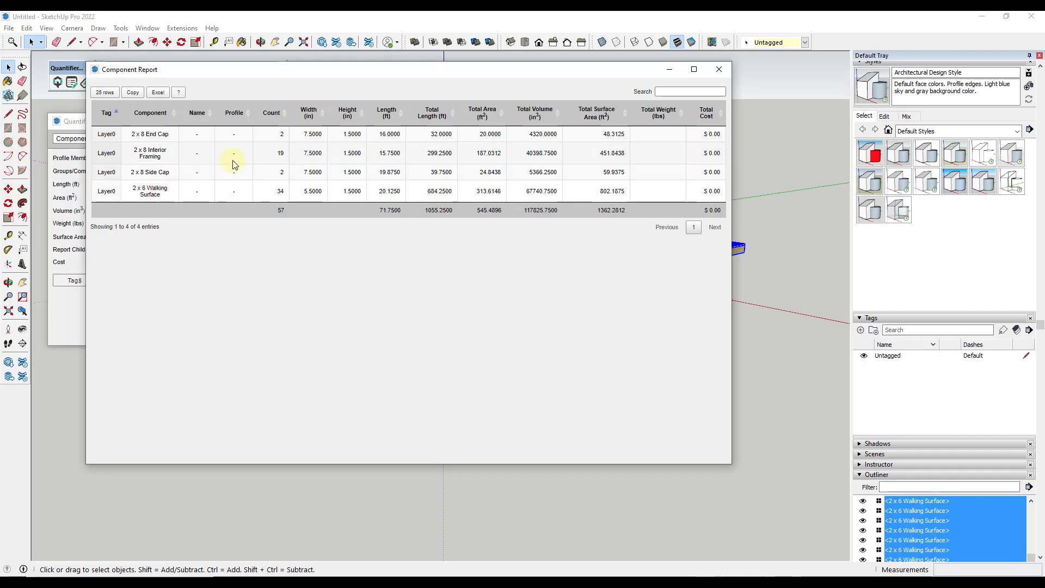
pyautogui.click(719, 70)
pyautogui.moveTo(629, 260); pyautogui.dragTo(689, 307, button='middle')
pyautogui.click(708, 321)
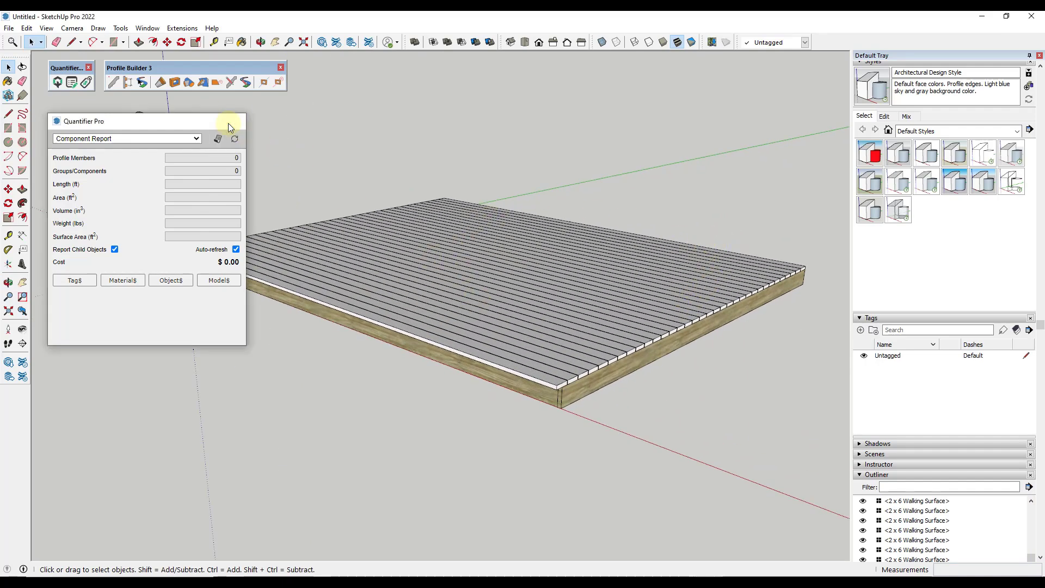
# Step: Close Quantifier Pro and load the 3' 2" Wire Railing from Profile Builder's Assembly Examples
pyautogui.click(229, 125)
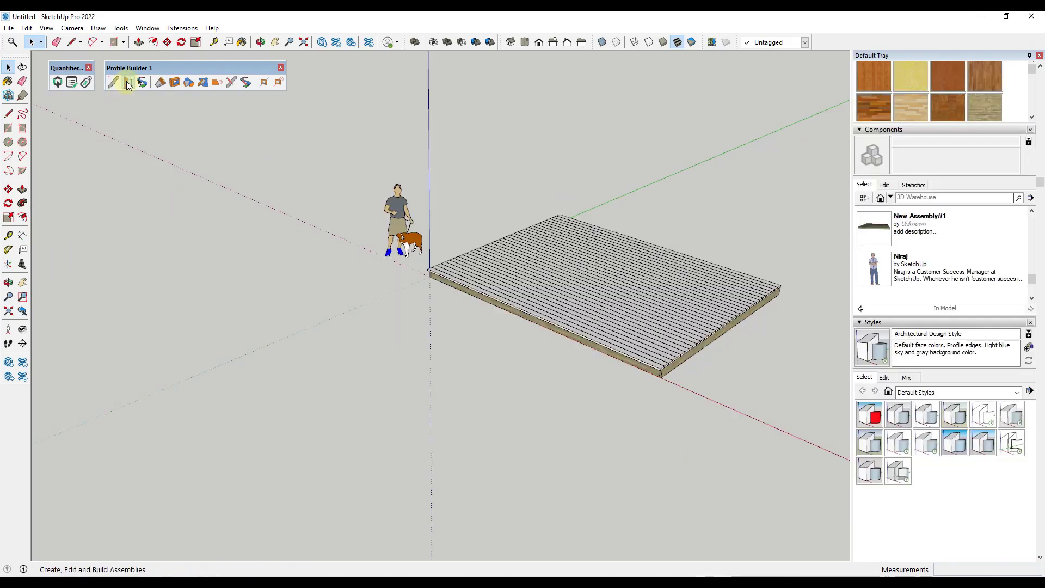
pyautogui.click(129, 86)
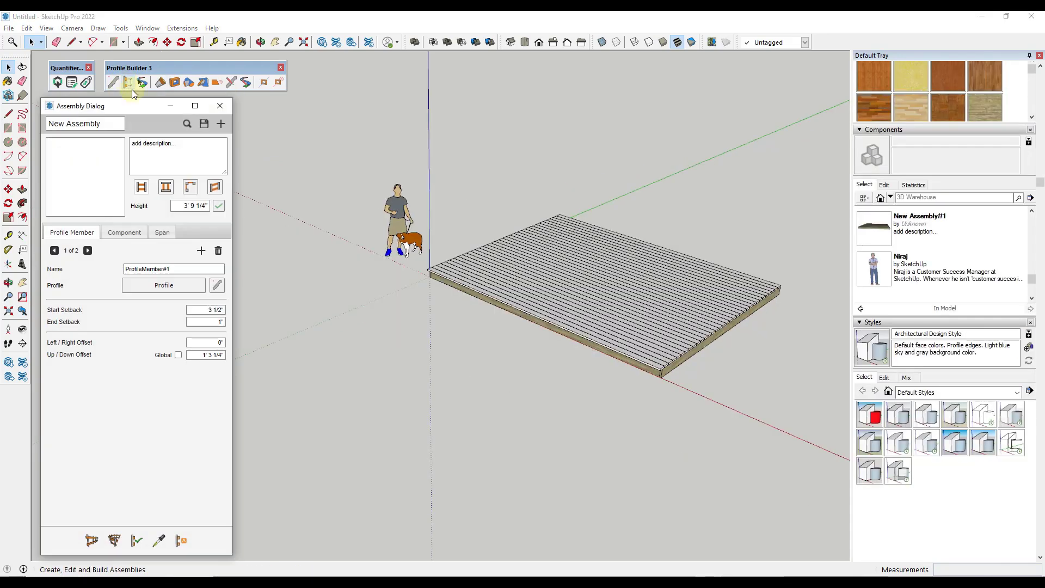
pyautogui.click(187, 124)
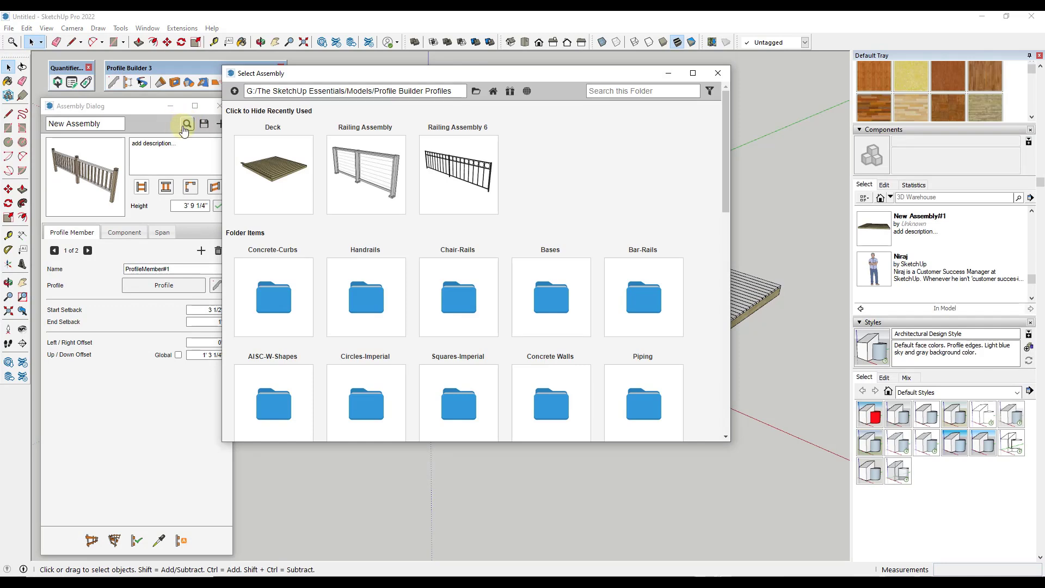
pyautogui.click(509, 98)
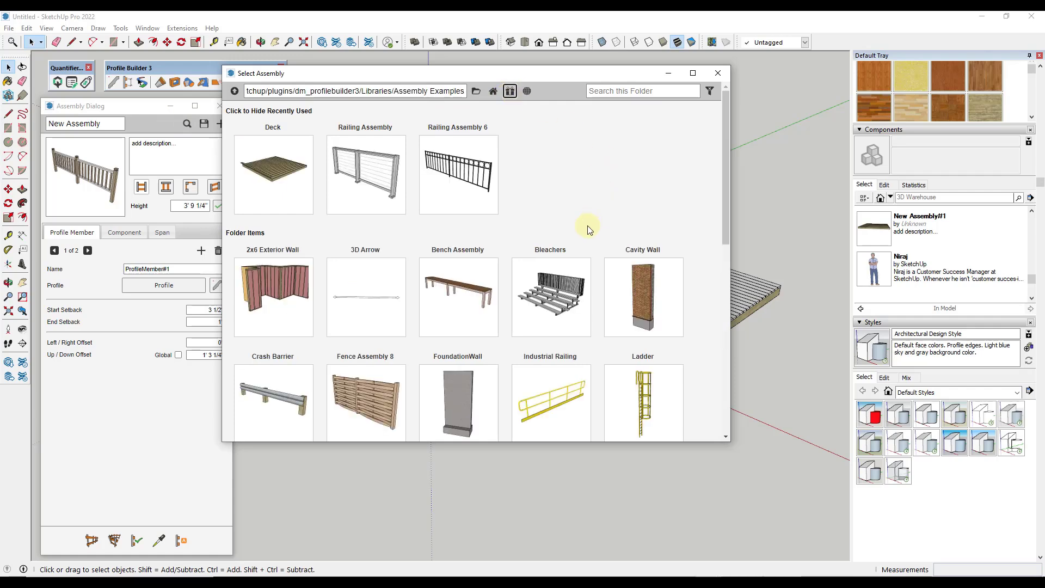
pyautogui.scroll(-5, 588, 230)
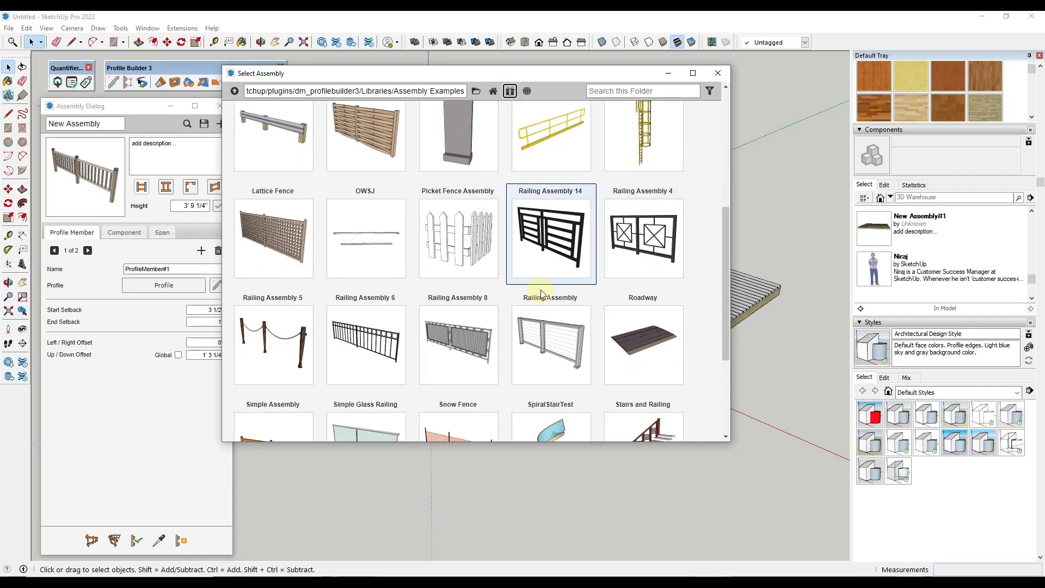
pyautogui.scroll(-2, 592, 296)
pyautogui.scroll(-1, 592, 296)
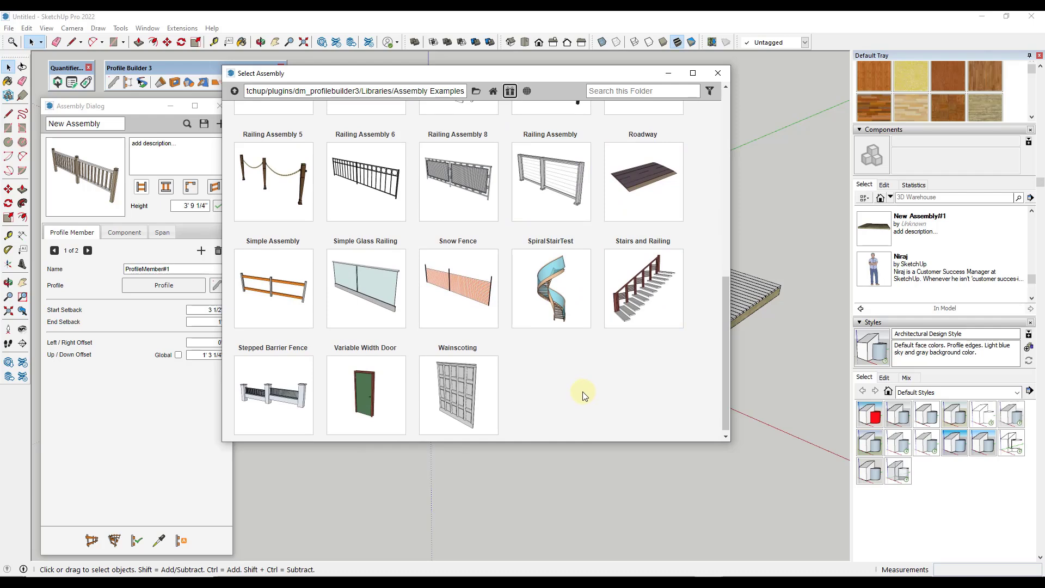
pyautogui.click(567, 189)
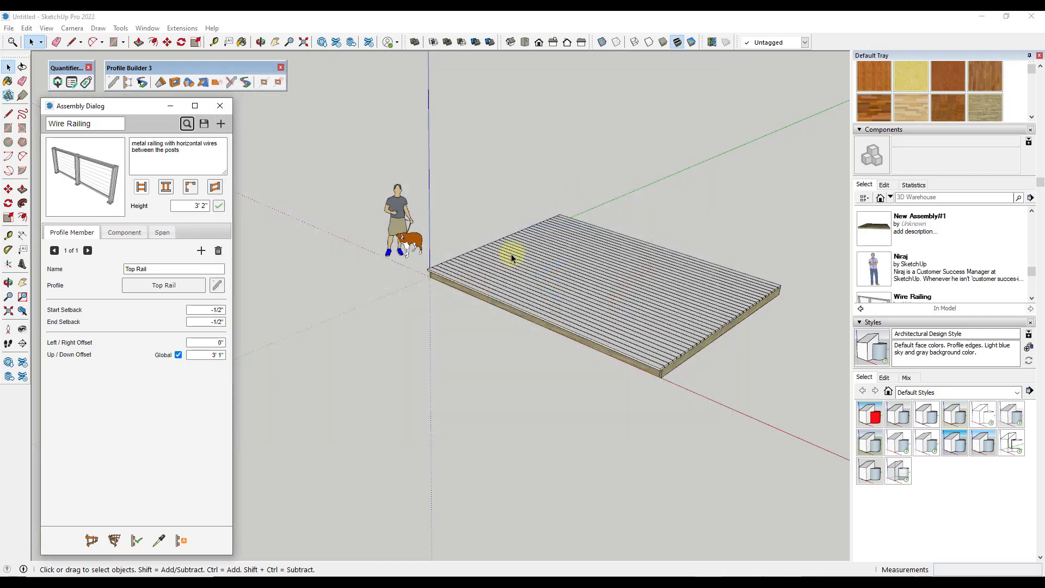
# Step: Draw the wire railing from the deck's right corner to the front, left and back corners
pyautogui.moveTo(512, 261); pyautogui.dragTo(512, 322, button='middle')
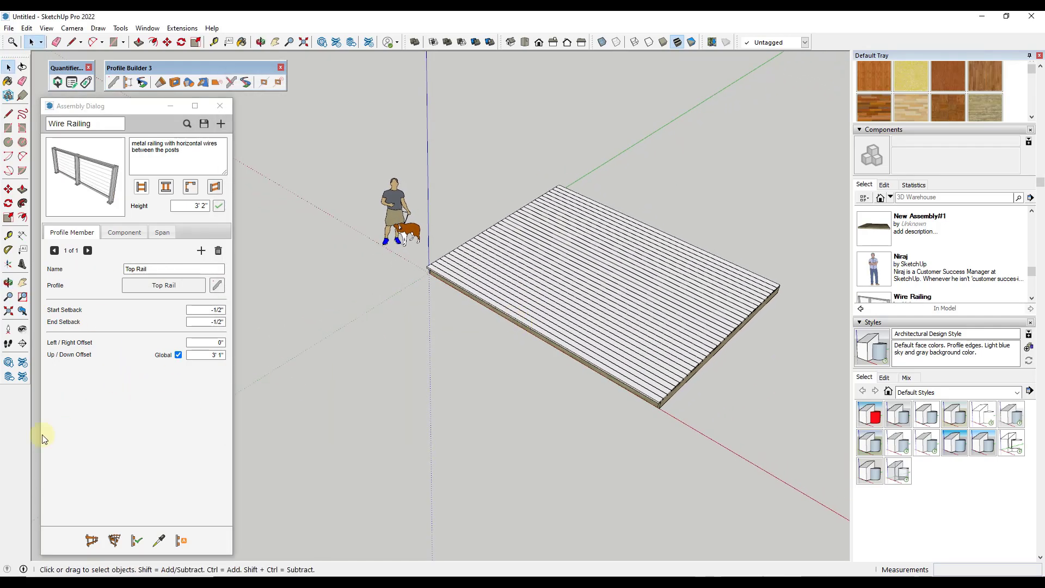
pyautogui.click(91, 542)
pyautogui.scroll(3, 780, 285)
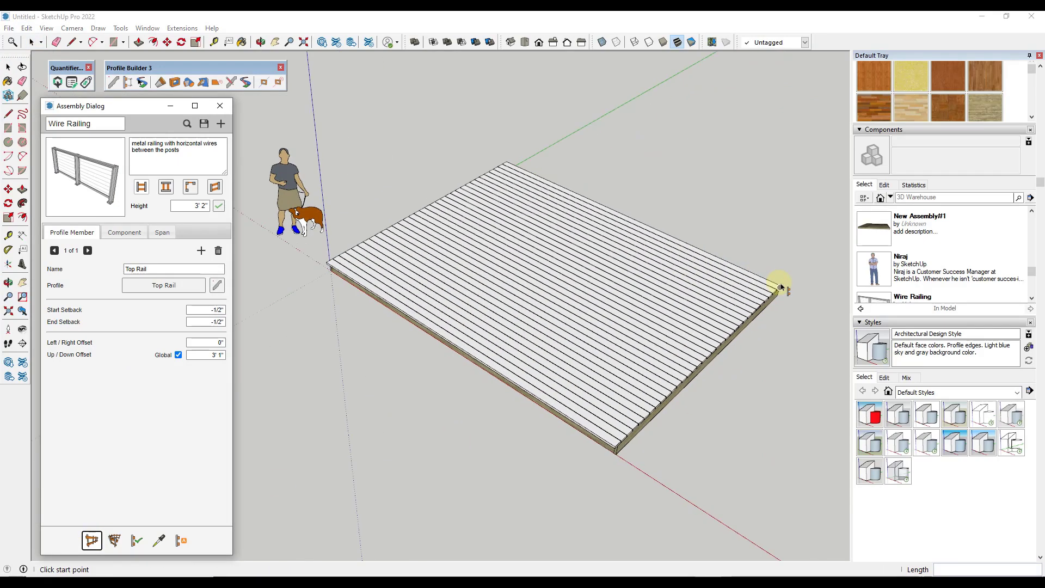
pyautogui.scroll(5, 792, 282)
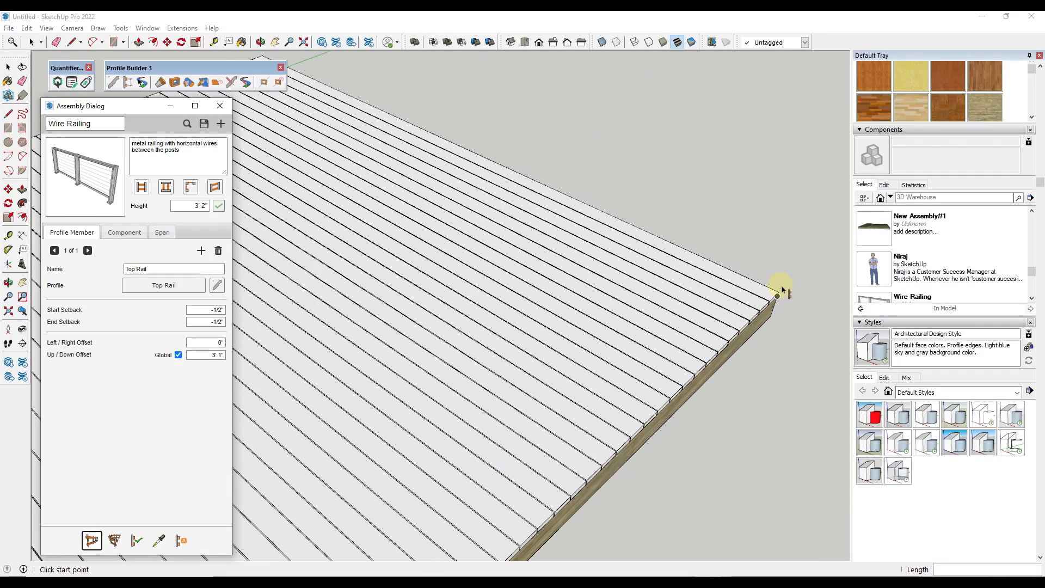
pyautogui.click(779, 294)
pyautogui.scroll(-5, 773, 294)
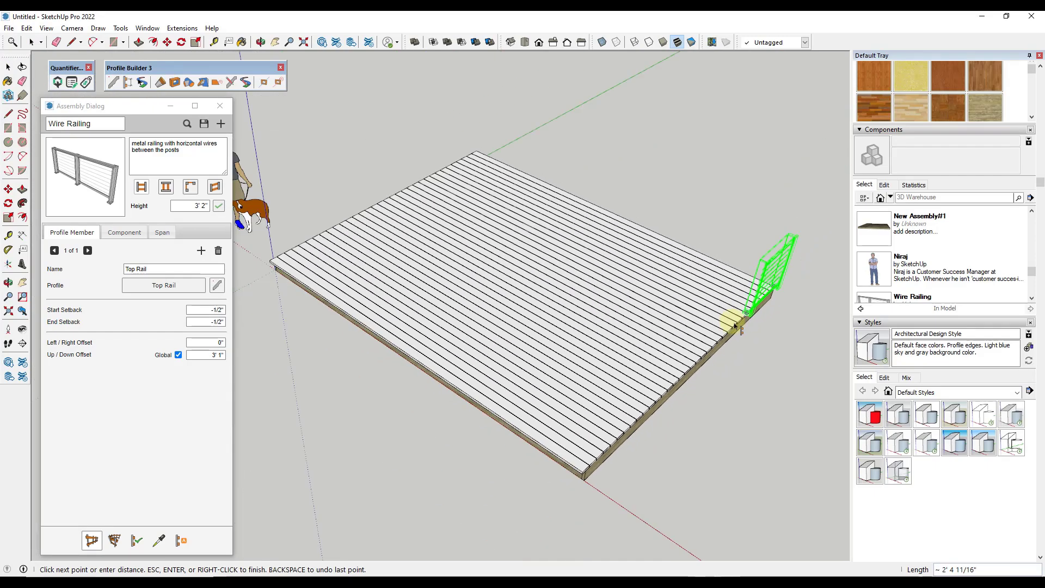
pyautogui.click(583, 477)
pyautogui.click(270, 264)
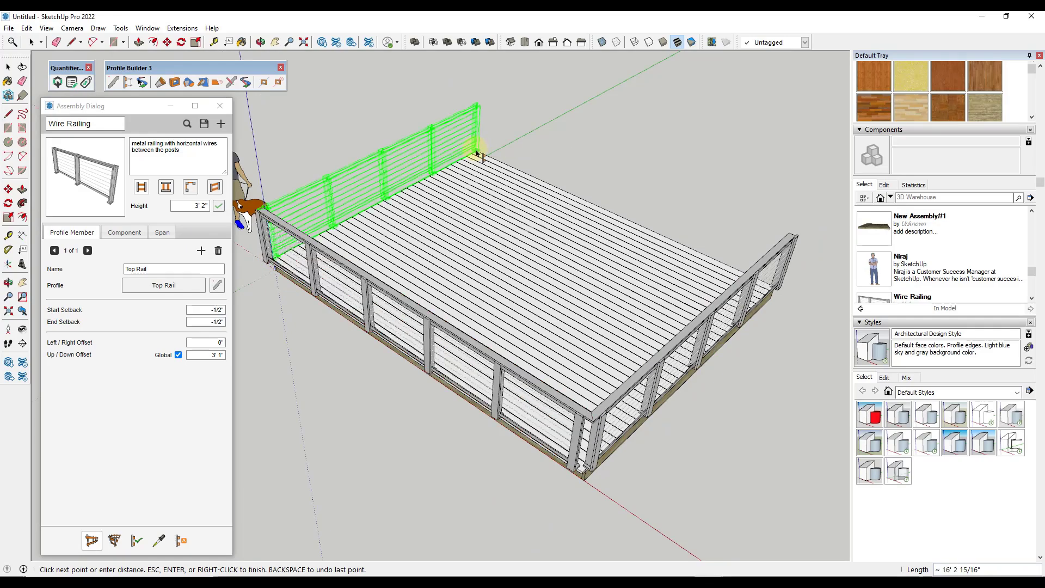
pyautogui.click(477, 153)
# Step: Select the railing, inspect it up close at the deck corner, then view the whole deck
pyautogui.moveTo(622, 303); pyautogui.dragTo(612, 253, button='middle')
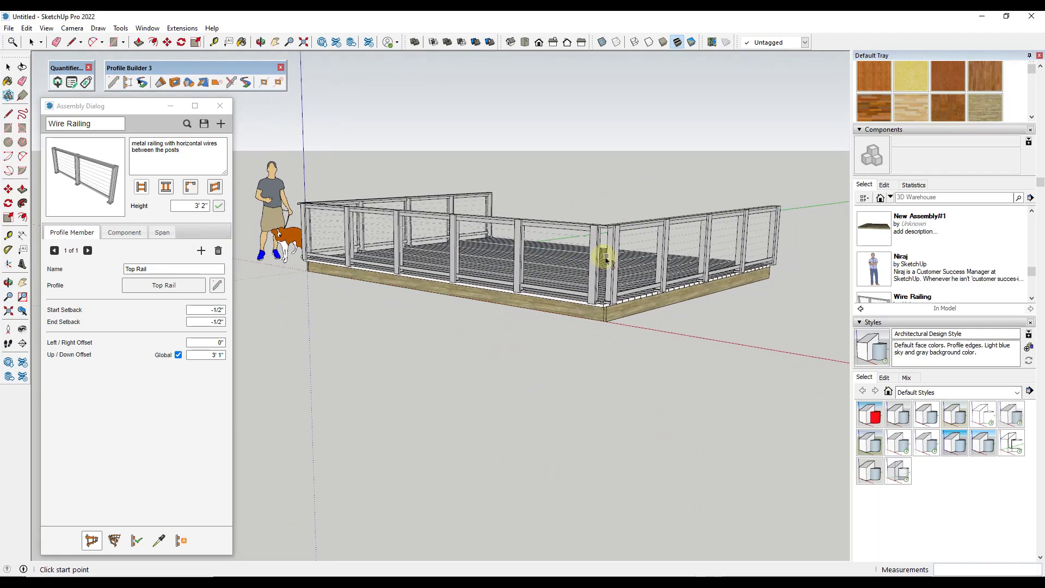
pyautogui.click(625, 233)
pyautogui.scroll(8, 651, 240)
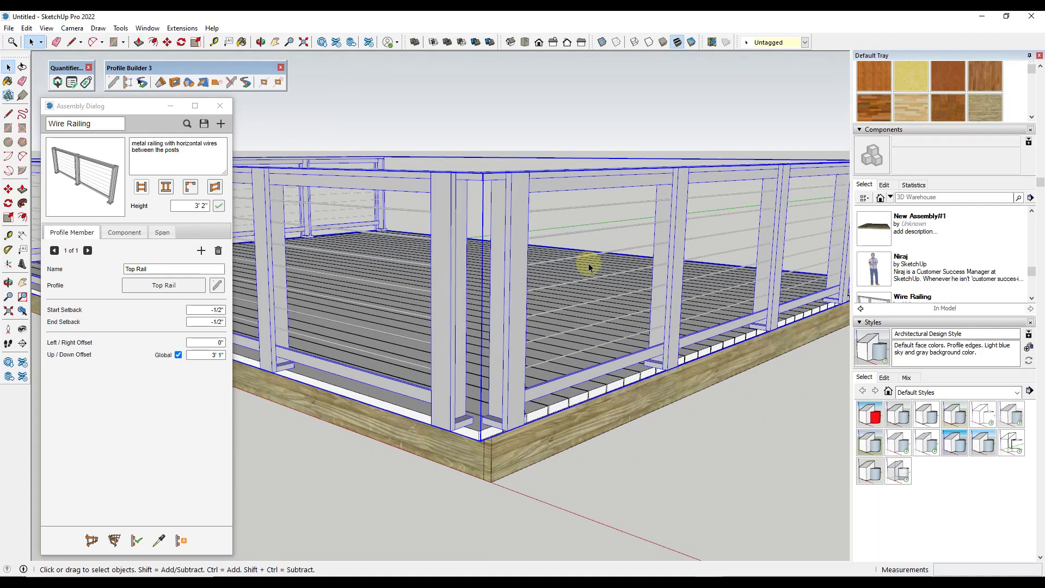
pyautogui.moveTo(578, 271); pyautogui.dragTo(516, 228, button='middle')
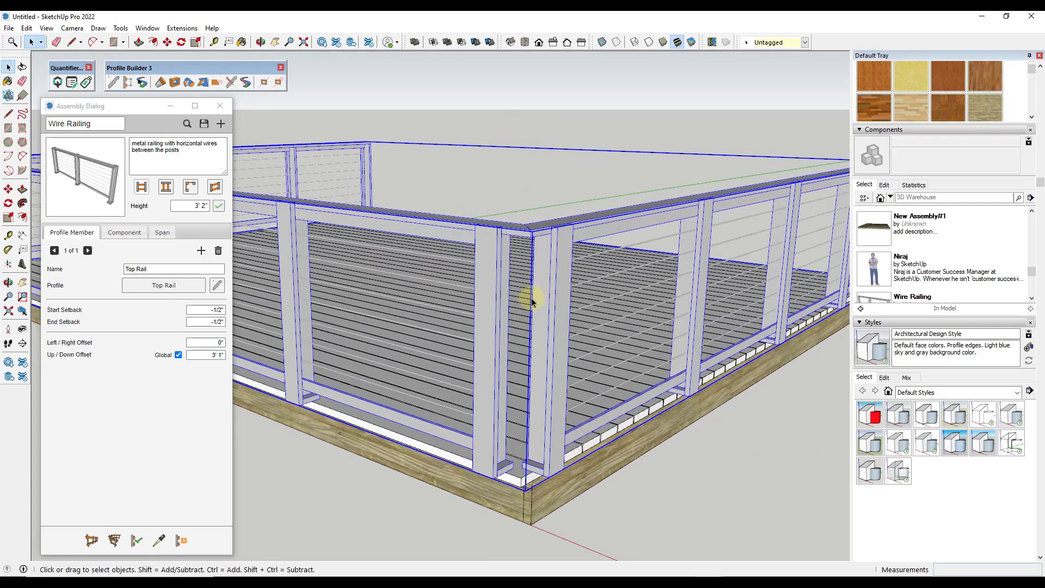
pyautogui.scroll(-10, 626, 272)
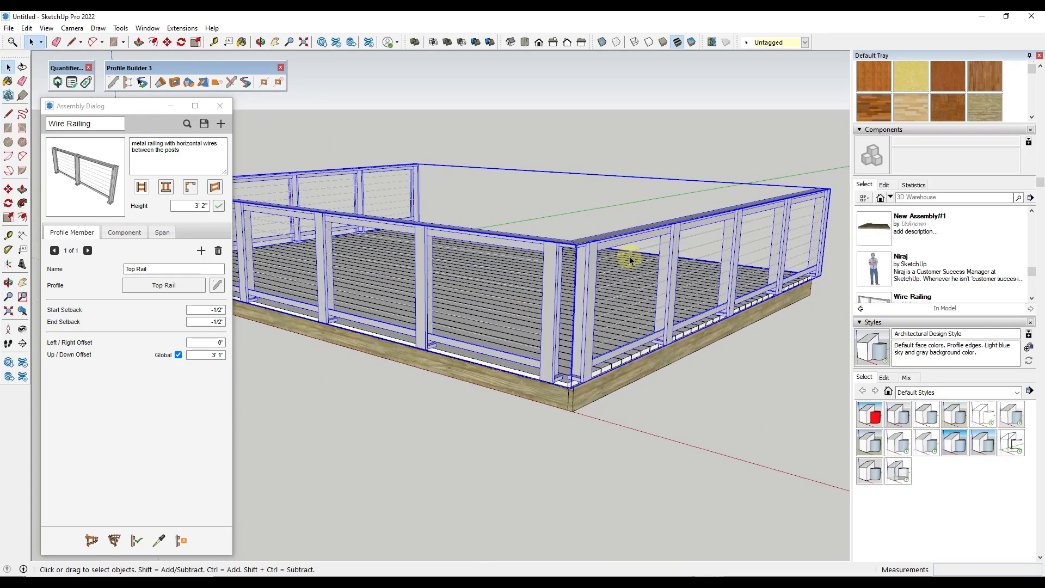
pyautogui.moveTo(605, 267); pyautogui.dragTo(677, 275, button='middle')
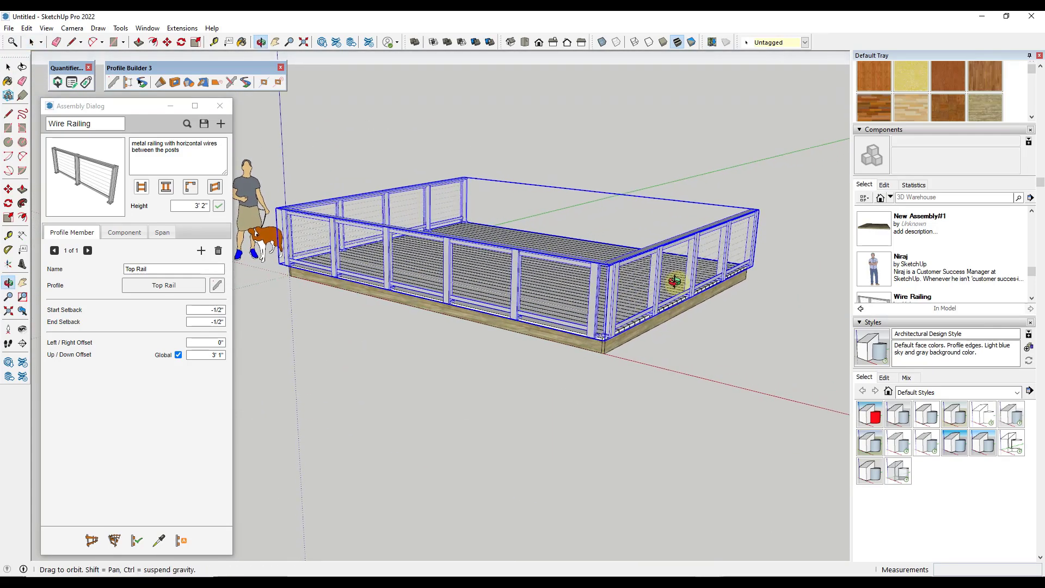
# Step: Review Quantifier Pro's component report for the railing's 150 parts at 609.03 ft, then close it
pyautogui.click(56, 83)
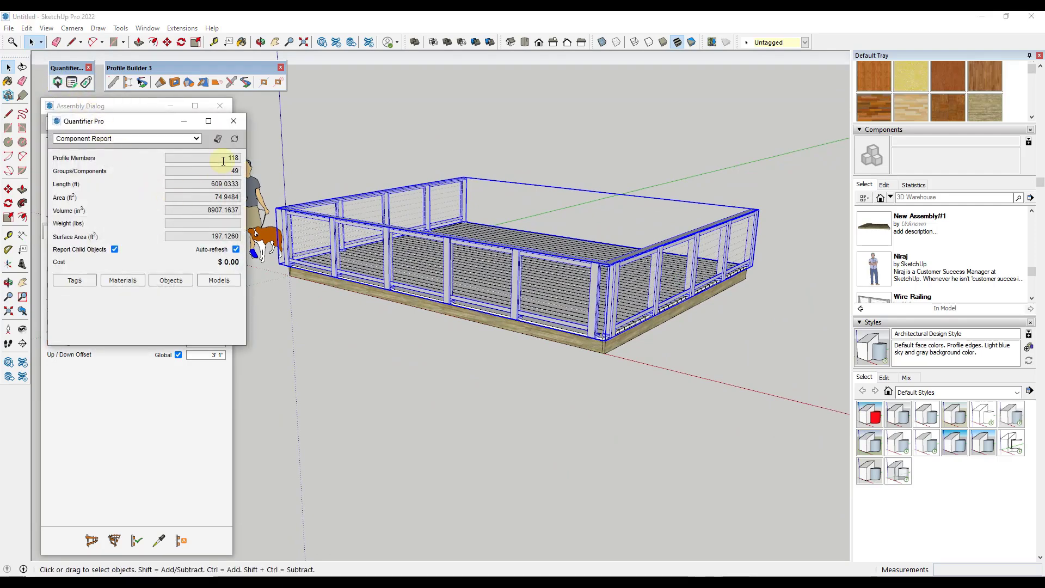
pyautogui.click(217, 140)
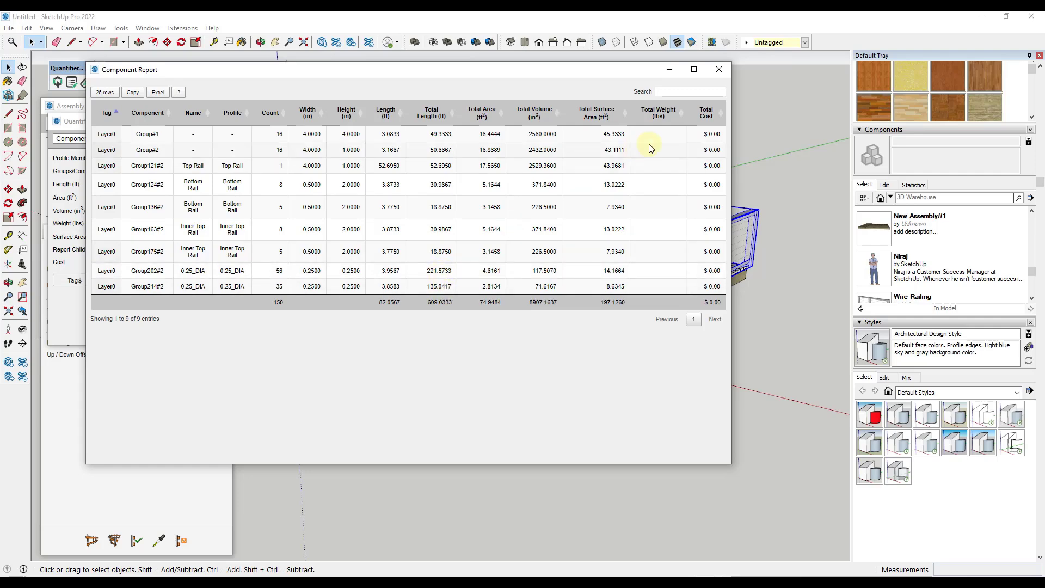
pyautogui.click(727, 70)
pyautogui.moveTo(635, 285); pyautogui.dragTo(466, 140, button='middle')
# Step: Enter cost data for the 2 x 8 Interior Framing joist: unit cost 56, waste 5%, tax 7.65%
pyautogui.scroll(8, 527, 182)
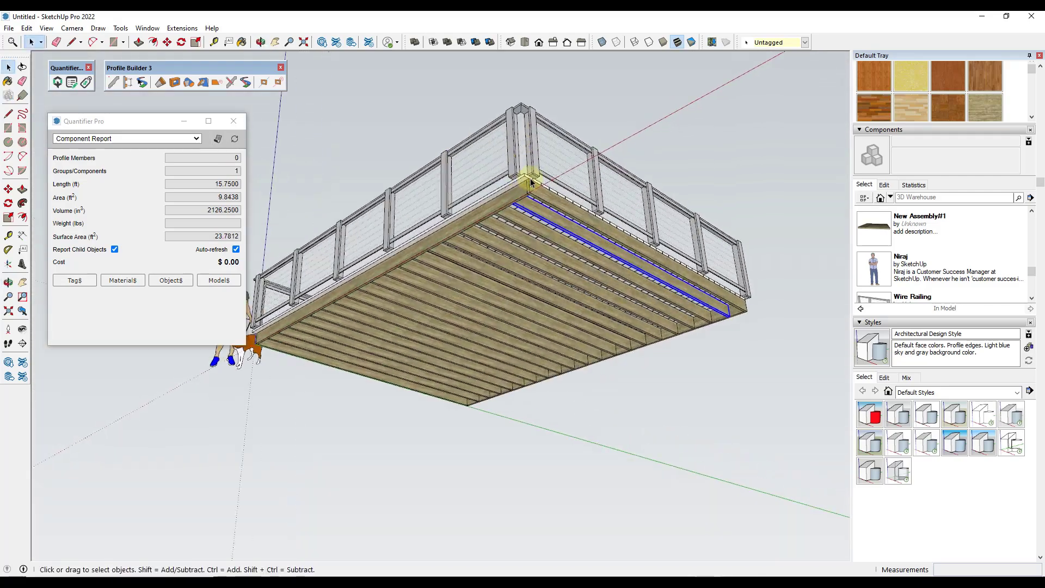
pyautogui.scroll(-3, 469, 266)
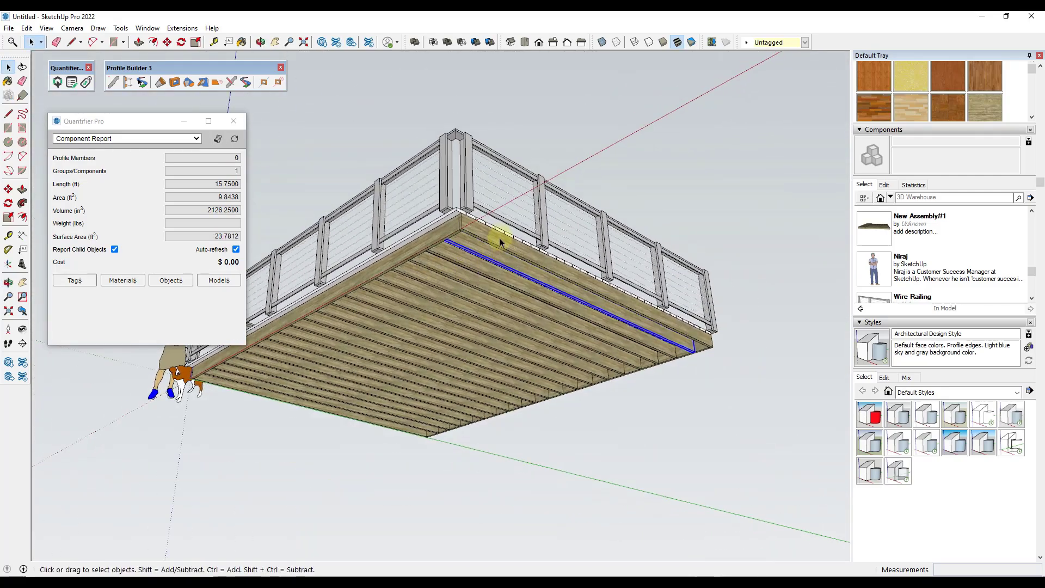
pyautogui.moveTo(433, 243); pyautogui.dragTo(522, 260, button='middle')
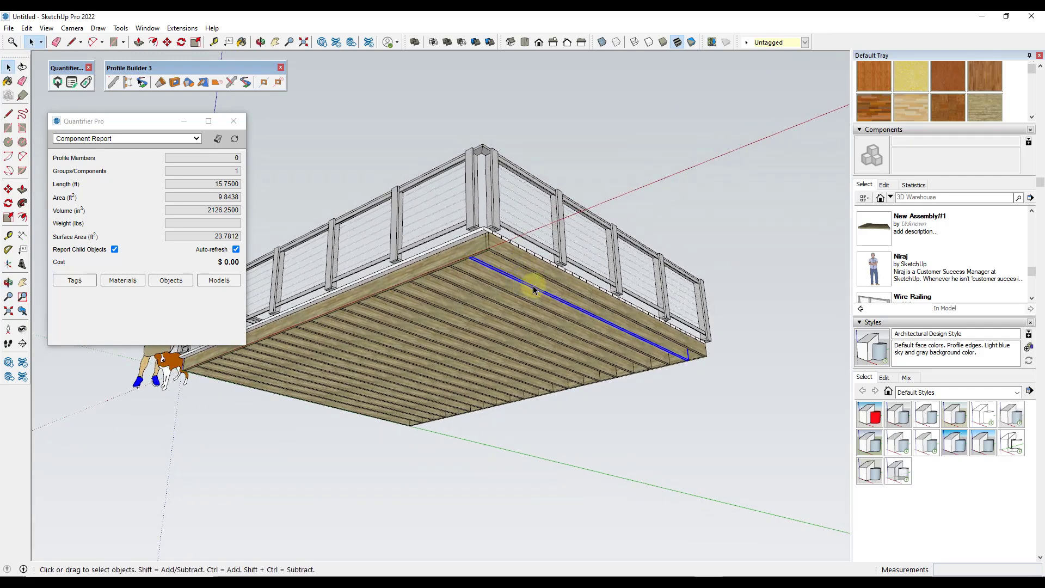
pyautogui.click(174, 281)
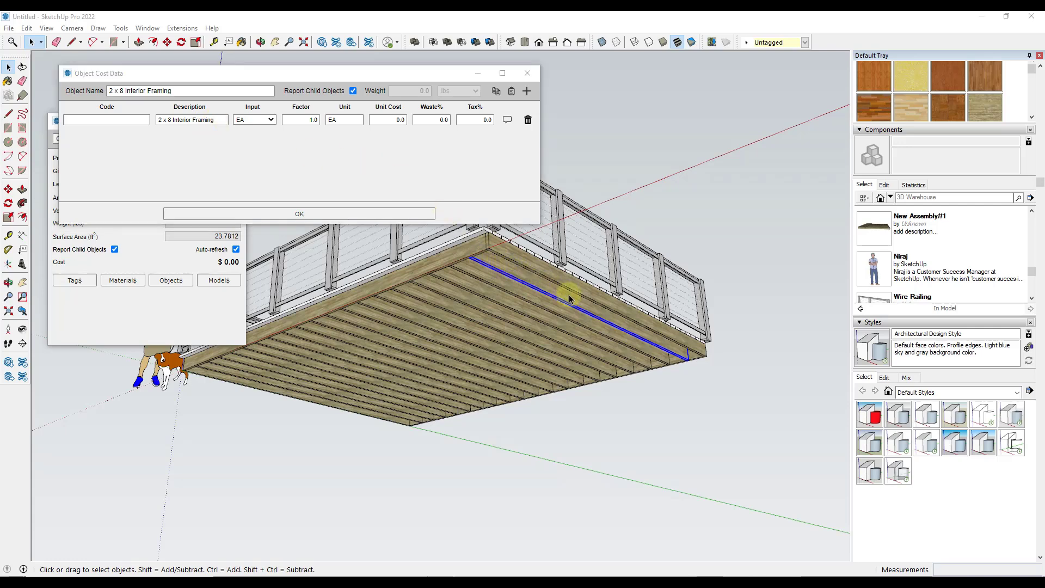
pyautogui.click(381, 120)
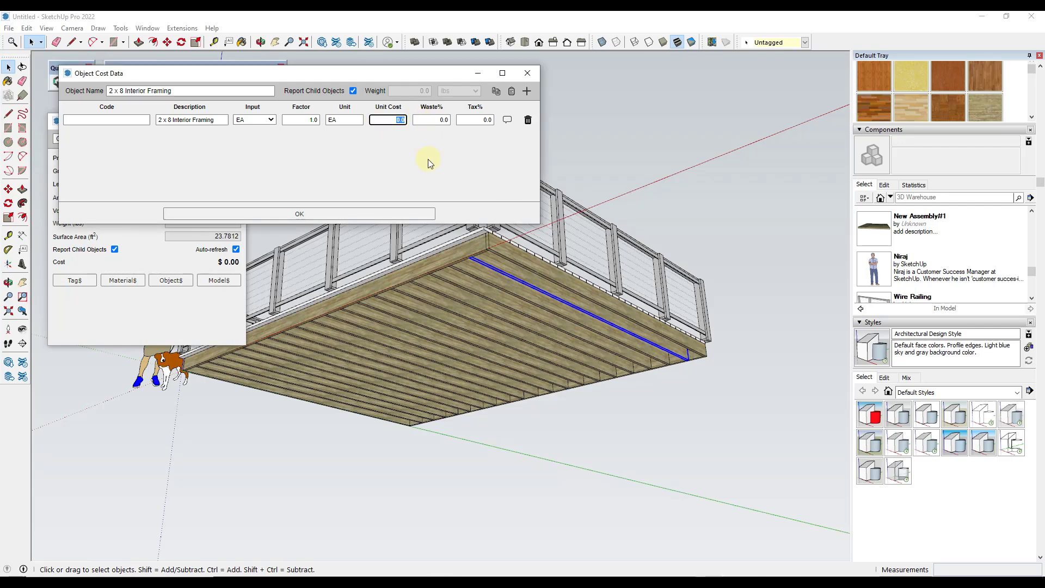
pyautogui.write('56')
pyautogui.press('Tab')
pyautogui.write('1.05')
pyautogui.press('Tab')
pyautogui.hotkey('shift', 'Tab')
pyautogui.write('0')
pyautogui.write('5')
pyautogui.press('Tab')
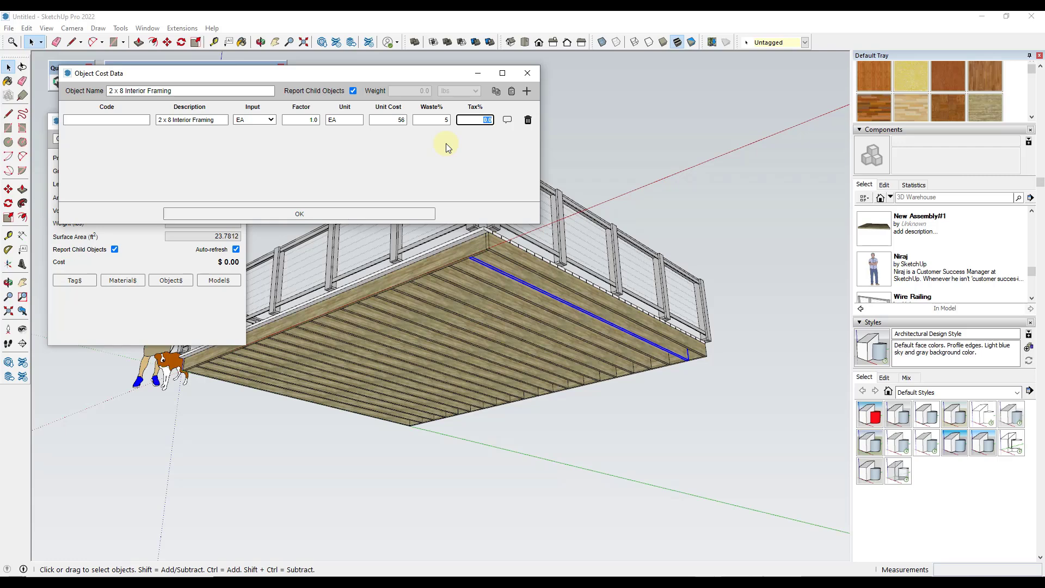
pyautogui.write('7.65')
pyautogui.click(320, 214)
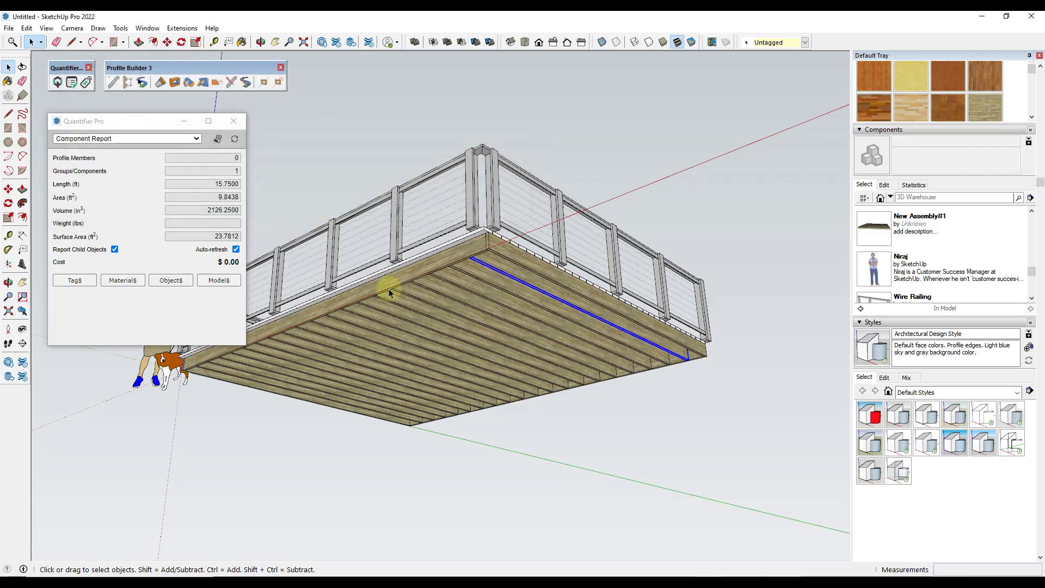
# Step: Select several joists under the deck to confirm each now costs $63.30
pyautogui.click(502, 287)
pyautogui.click(489, 294)
pyautogui.click(492, 297)
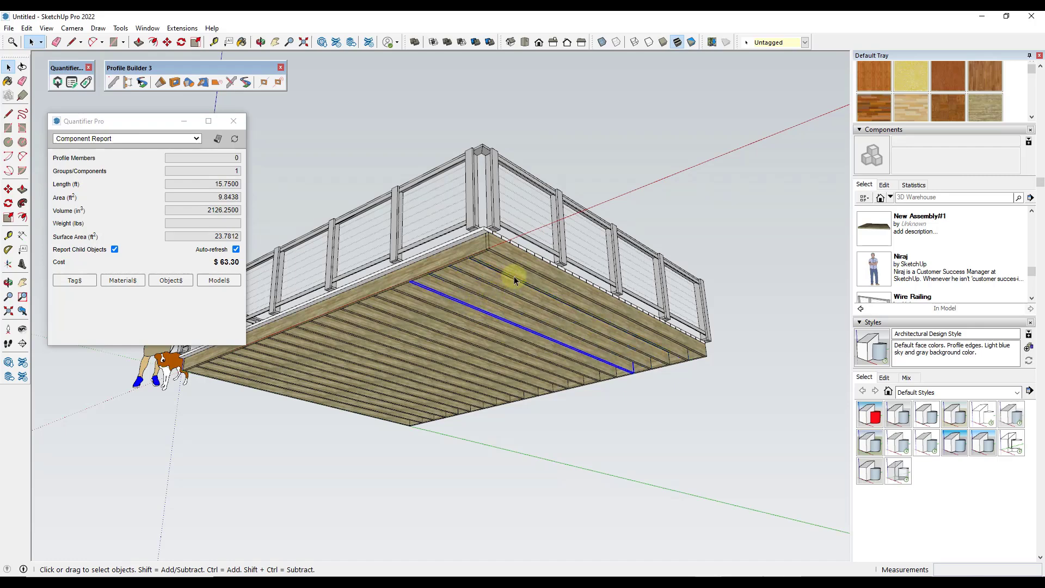
pyautogui.click(504, 289)
pyautogui.click(509, 292)
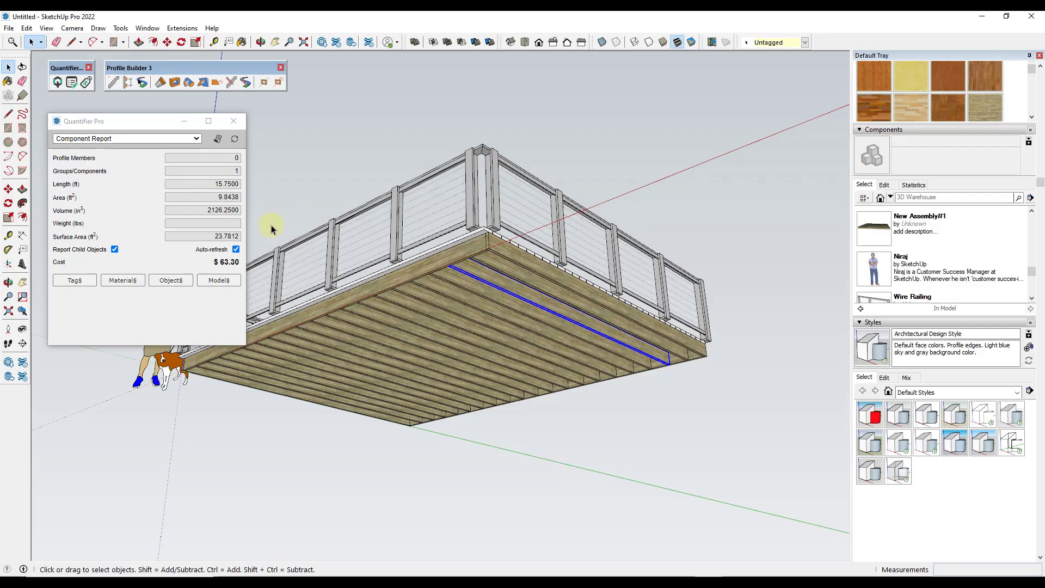
# Step: Window-select the whole deck from above to see its $1,202.67 total cost
pyautogui.moveTo(532, 245); pyautogui.dragTo(381, 261, button='middle')
pyautogui.moveTo(380, 259); pyautogui.dragTo(713, 418)
pyautogui.moveTo(580, 381); pyautogui.dragTo(577, 272, button='middle')
pyautogui.scroll(3, 570, 267)
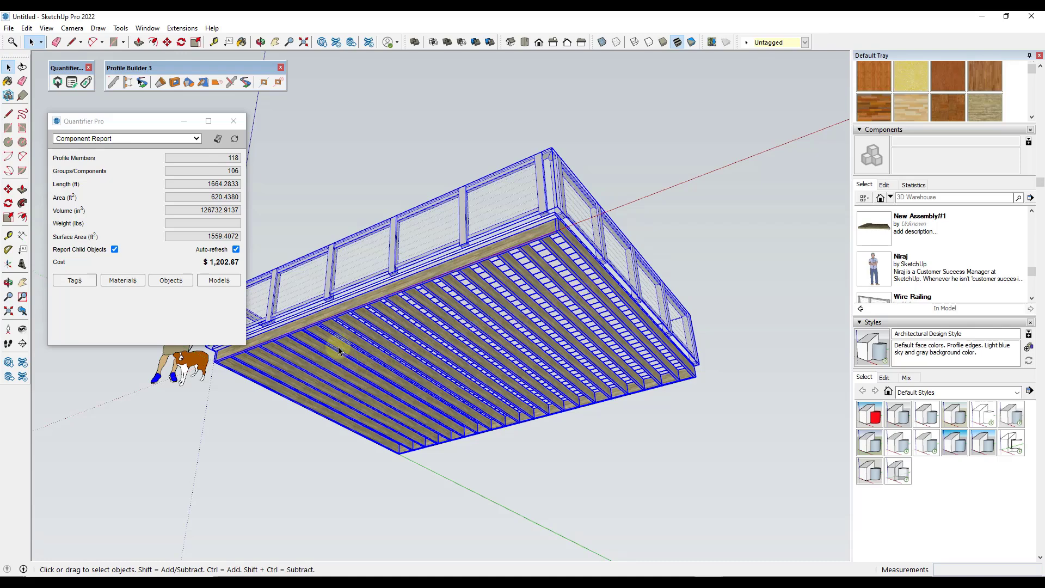
# Step: Turn on the Cost Inspector's cost colouring and check the deck end cap's cost
pyautogui.click(86, 82)
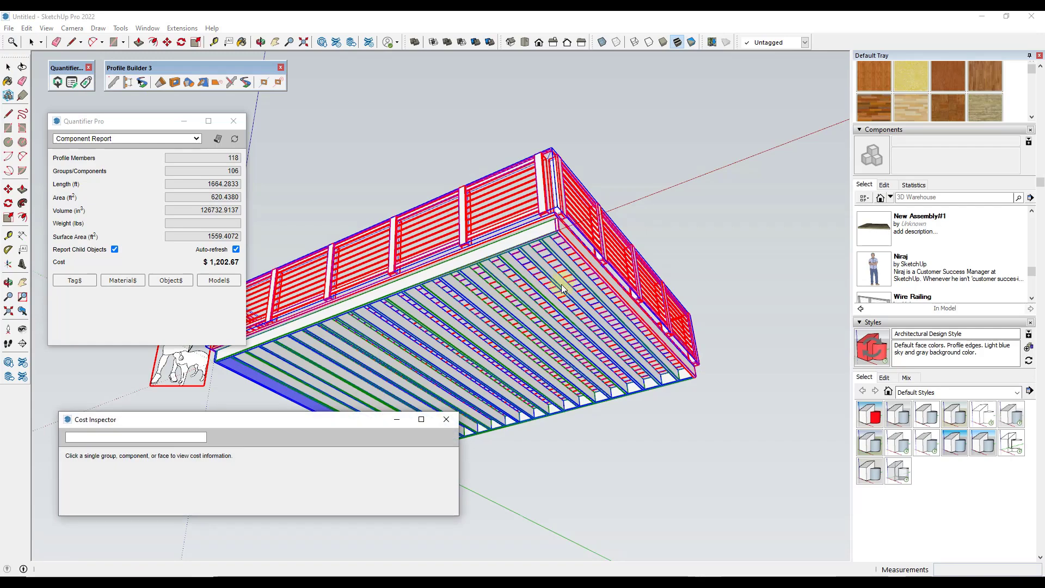
pyautogui.click(580, 284)
pyautogui.click(580, 285)
pyautogui.click(700, 366)
# Step: Inspect the front beam, joists at $63.30, and the 2 x 8 Side Cap at $0.00
pyautogui.click(685, 375)
pyautogui.click(668, 367)
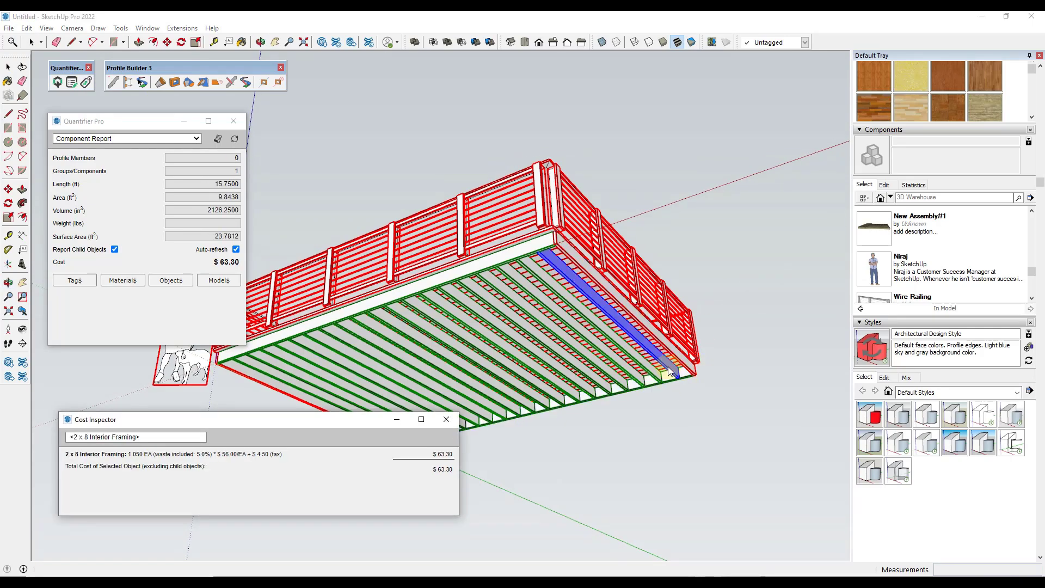
pyautogui.click(579, 309)
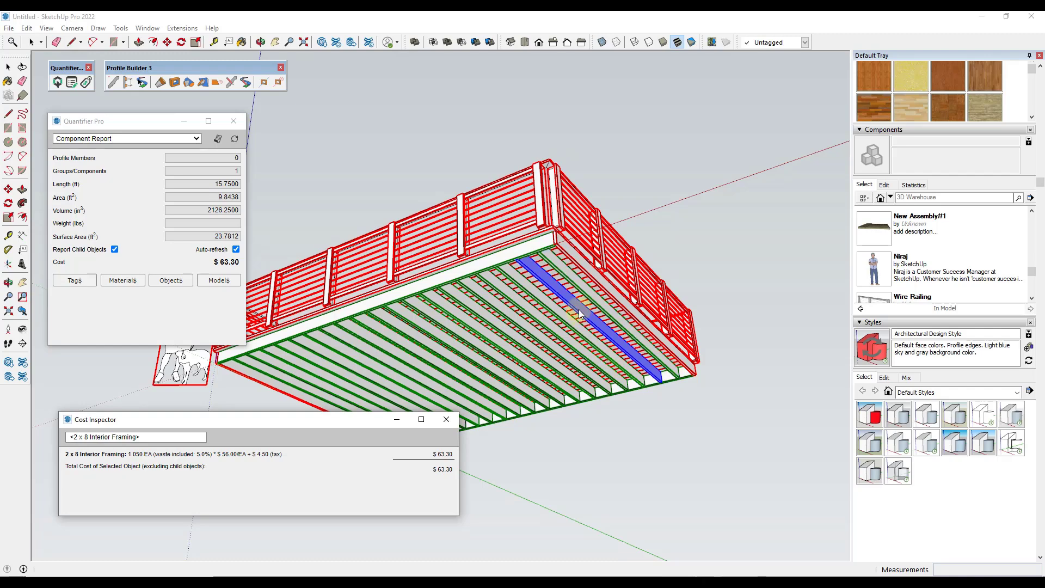
pyautogui.click(532, 249)
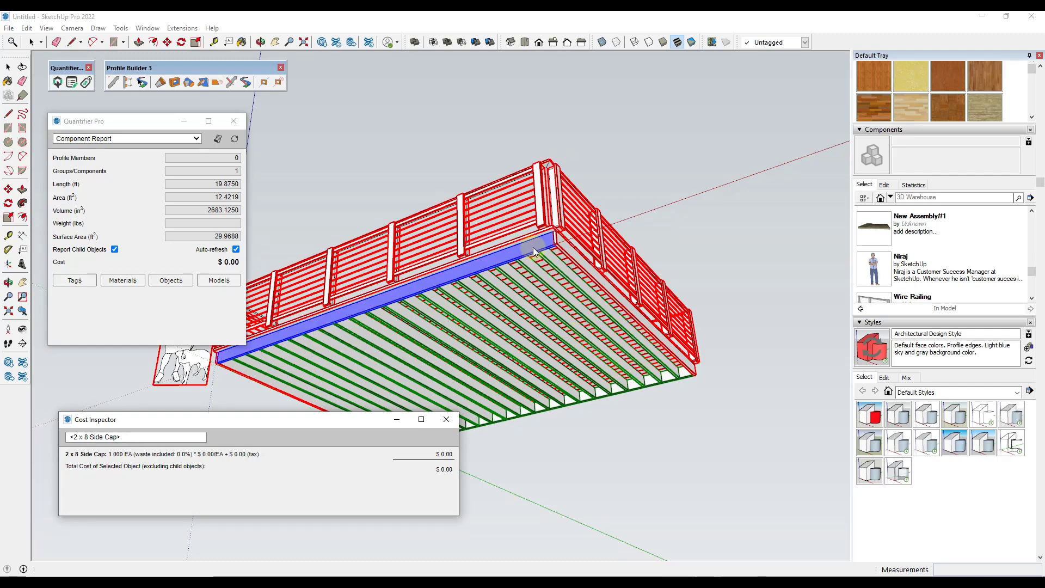
pyautogui.click(470, 274)
pyautogui.moveTo(470, 275); pyautogui.dragTo(501, 234, button='middle')
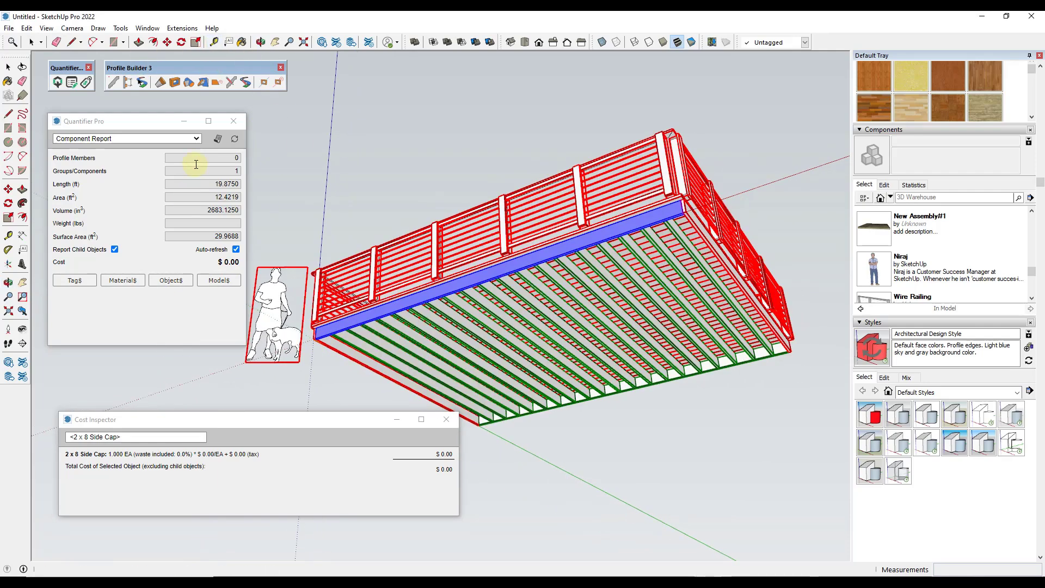
# Step: Enter a unit cost of 150 for the 2 x 8 Side Cap and close its cost data
pyautogui.click(171, 282)
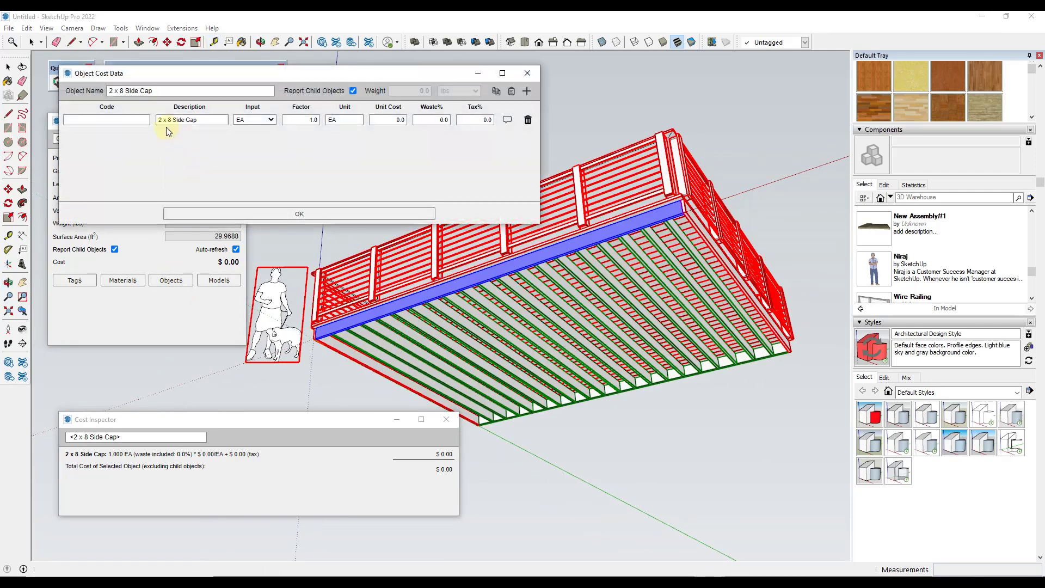
pyautogui.click(386, 120)
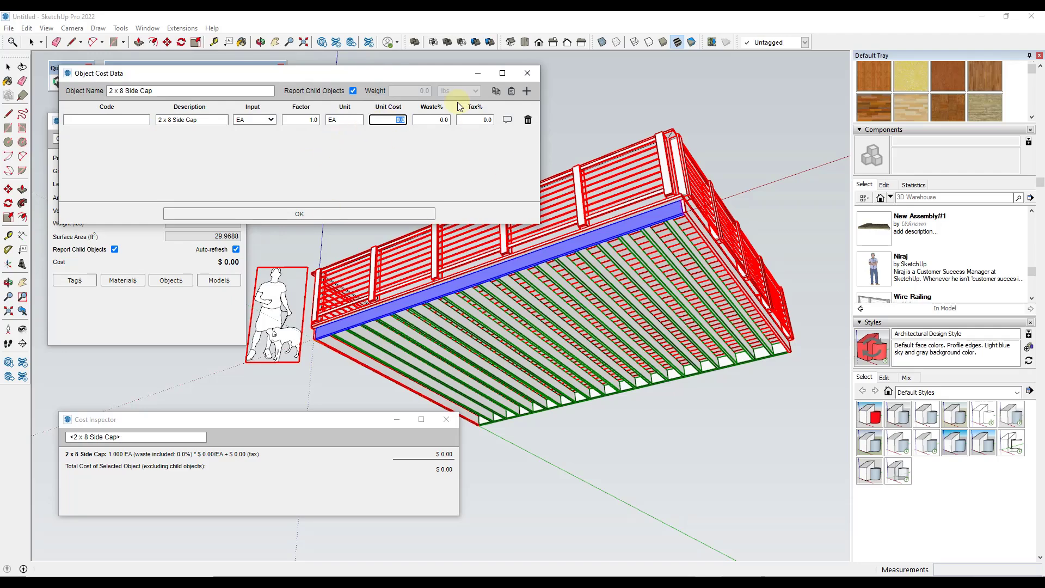
pyautogui.press('Tab')
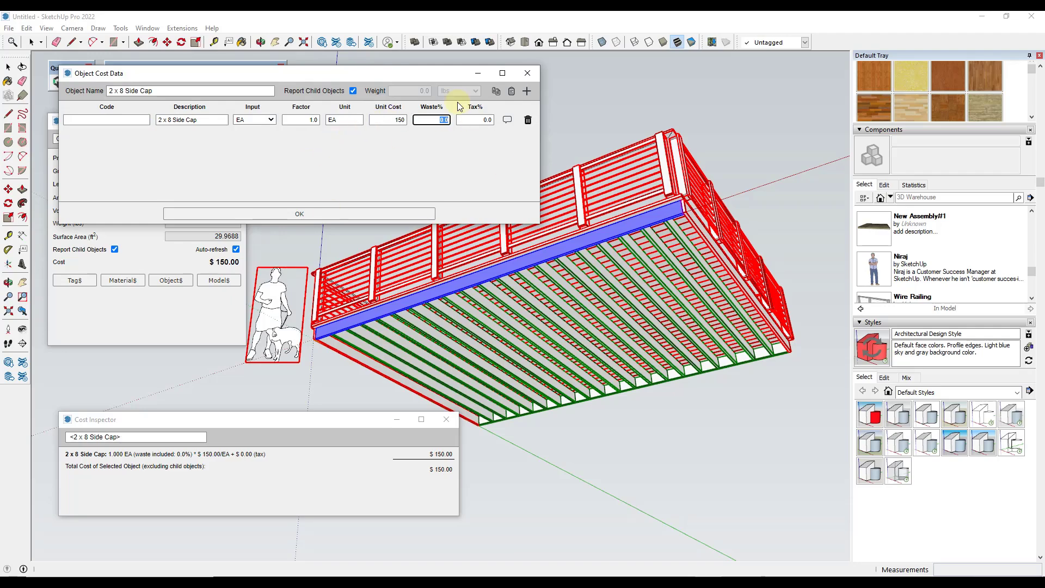
pyautogui.click(299, 214)
# Step: Deselect the side cap and orbit the deck to view it from above and back
pyautogui.click(669, 398)
pyautogui.moveTo(668, 398); pyautogui.dragTo(702, 351, button='middle')
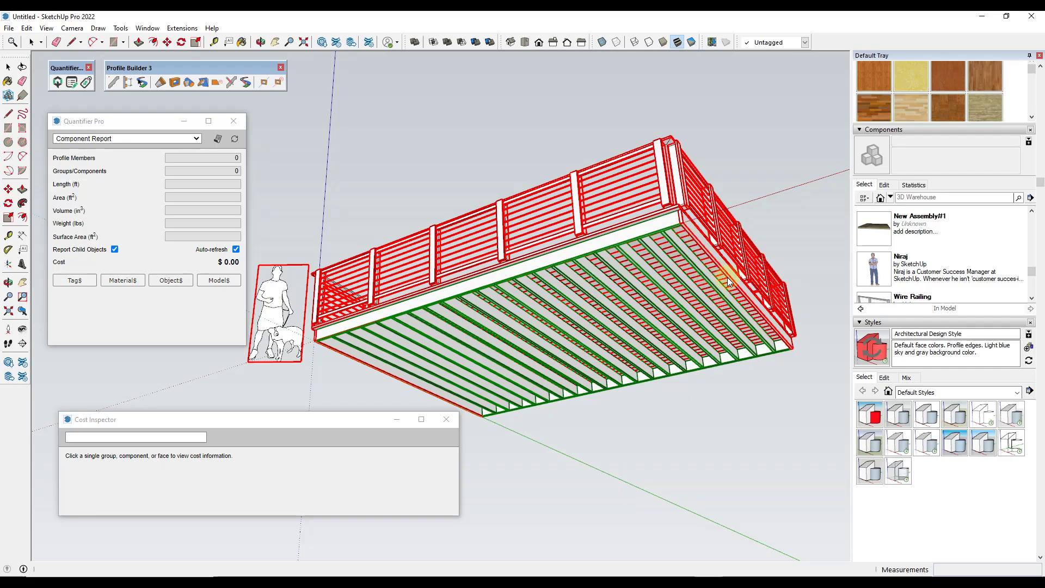
pyautogui.moveTo(727, 283); pyautogui.dragTo(695, 240, button='middle')
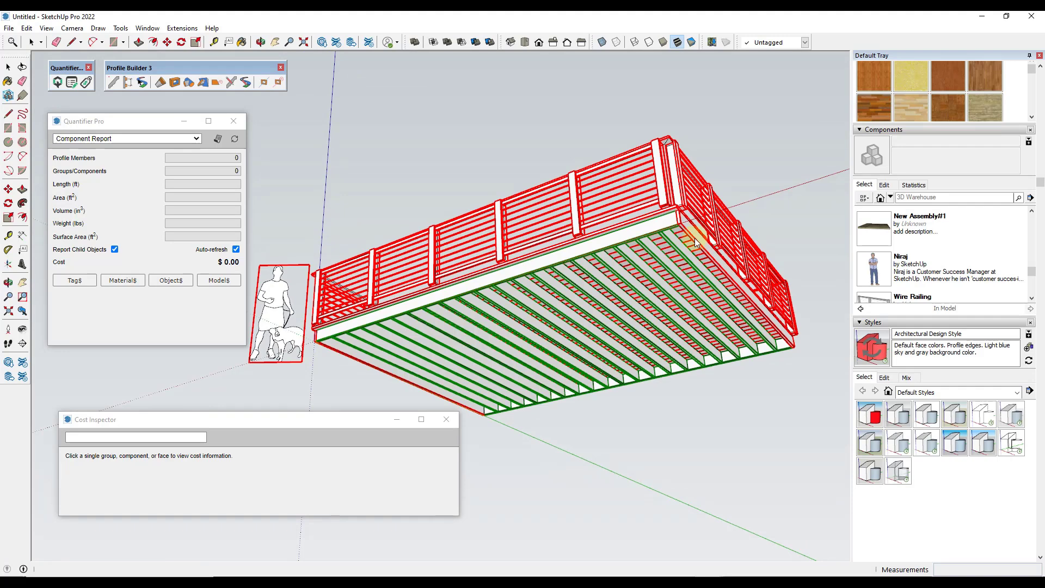
# Step: Price the 2 x 8 End Cap at 56 each with 5% waste and 7.65% tax
pyautogui.click(694, 237)
pyautogui.click(181, 284)
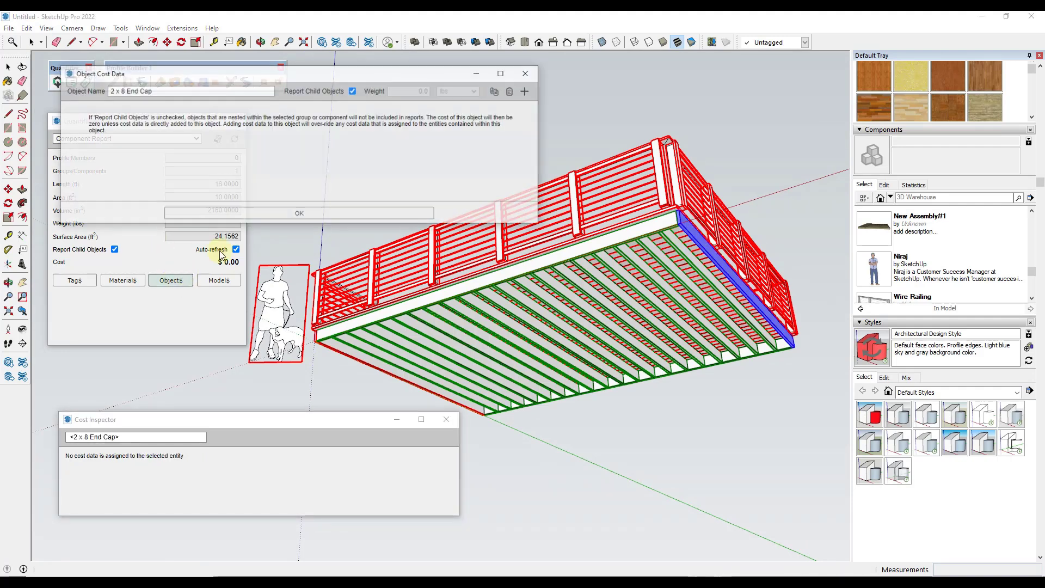
pyautogui.click(527, 92)
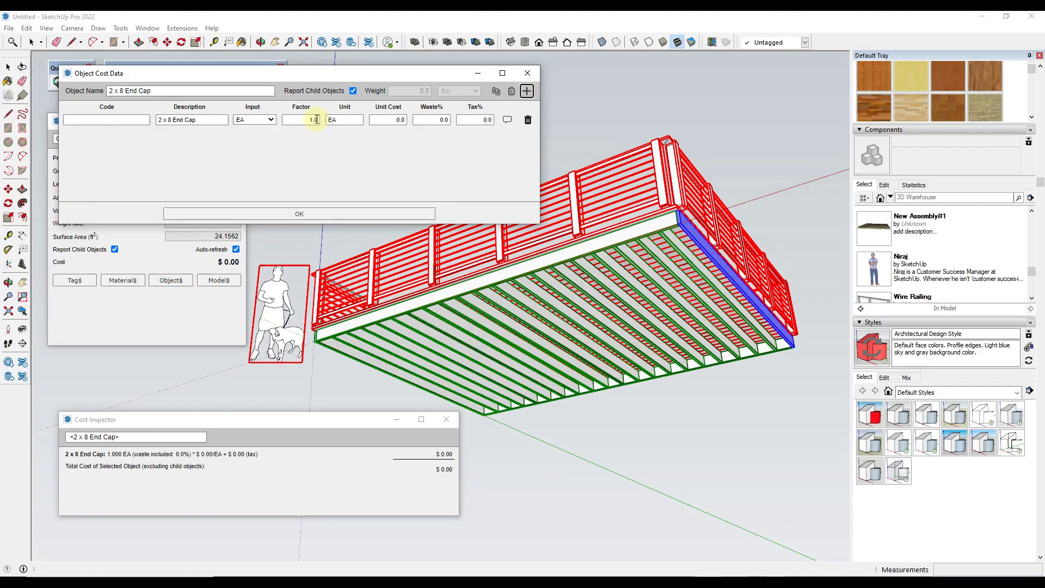
pyautogui.click(387, 119)
pyautogui.write('56')
pyautogui.click(438, 119)
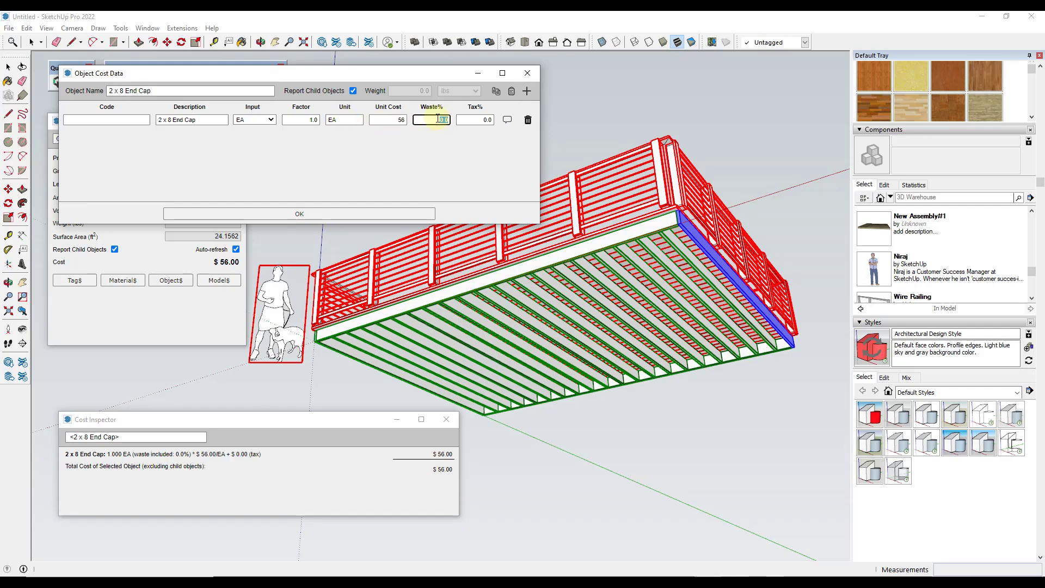
pyautogui.write('5')
pyautogui.press('Tab')
pyautogui.write('7.65')
pyautogui.click(285, 214)
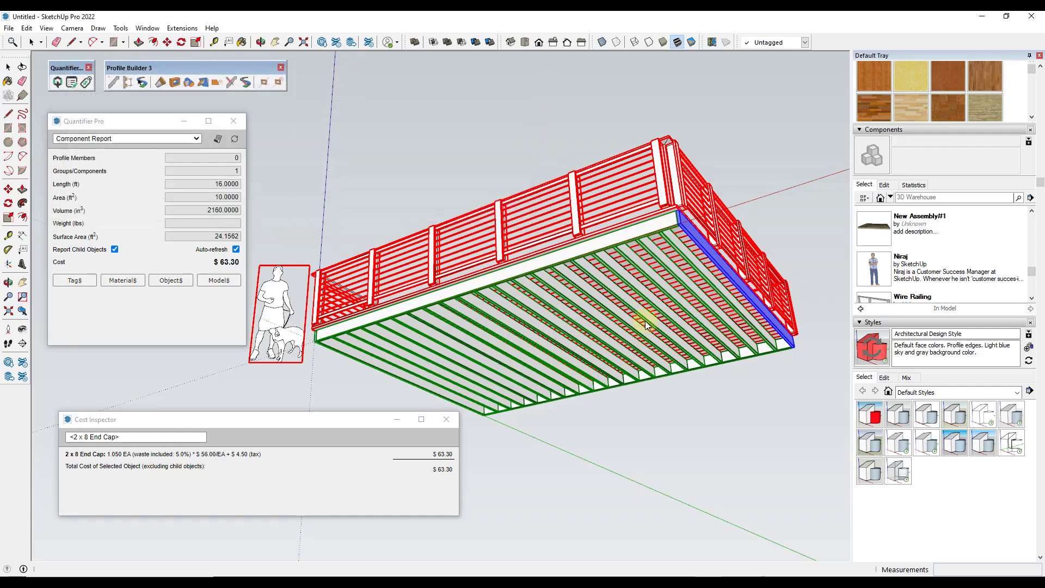
# Step: Deselect the end cap and orbit to look down on the deck
pyautogui.click(704, 396)
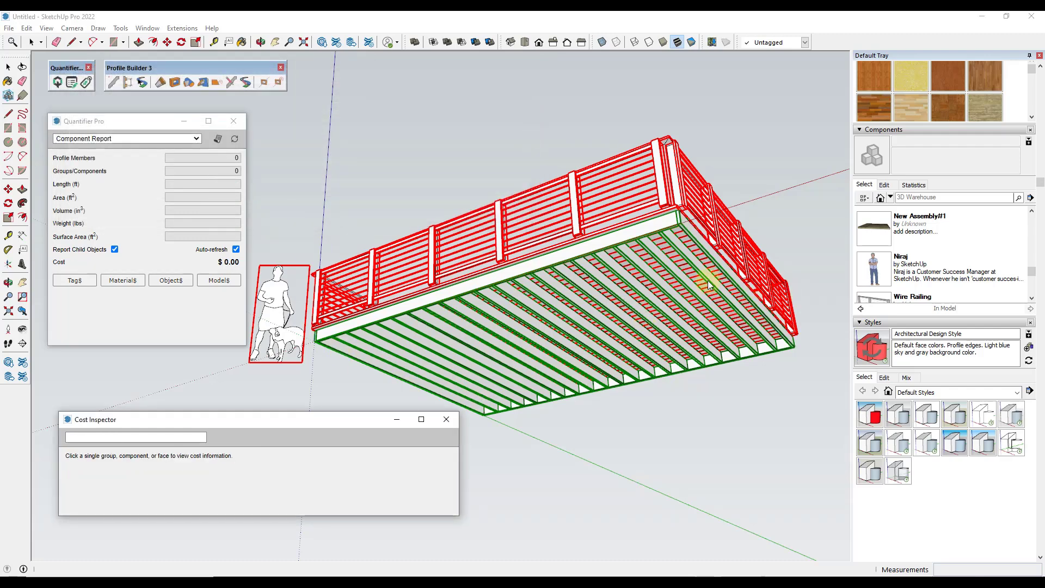
pyautogui.moveTo(597, 257); pyautogui.dragTo(628, 467, button='middle')
pyautogui.scroll(-3, 617, 344)
pyautogui.scroll(4, 615, 365)
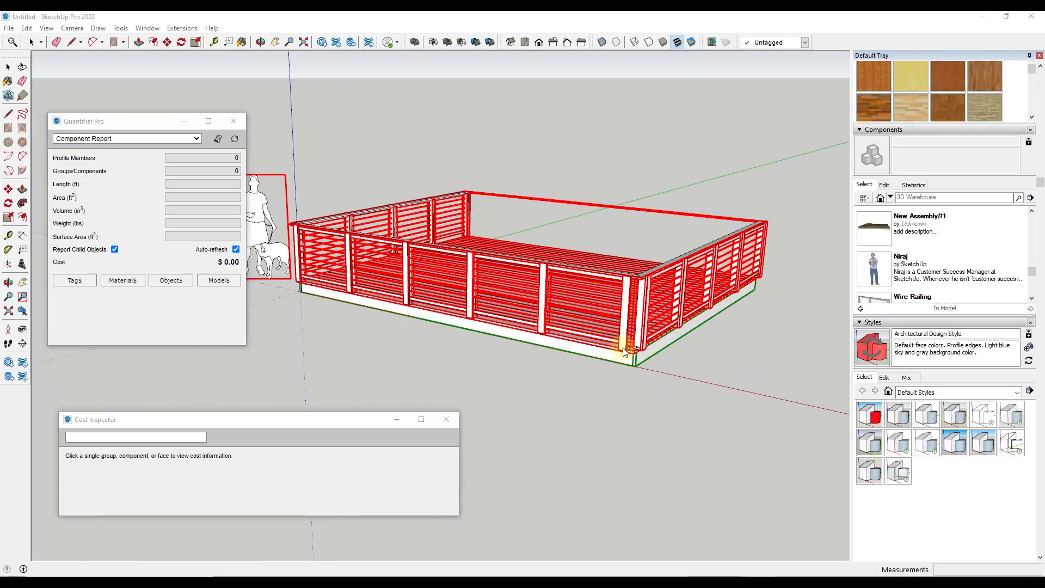
pyautogui.moveTo(624, 352); pyautogui.dragTo(486, 444, button='middle')
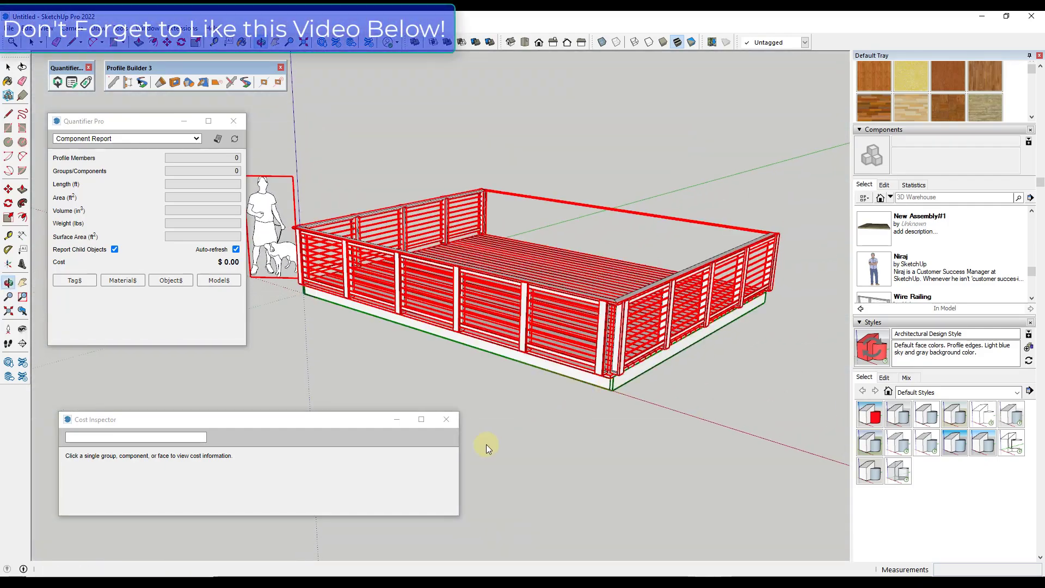
# Step: Close the Cost Inspector and add a model-level Mobilization line: Lot input, LS unit, 750 unit cost
pyautogui.click(447, 420)
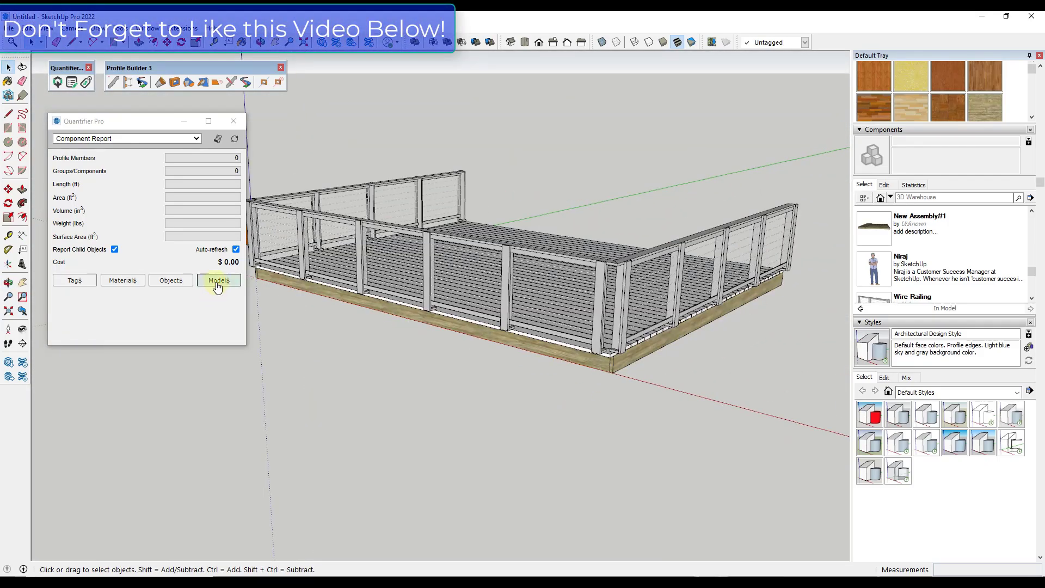
pyautogui.click(217, 287)
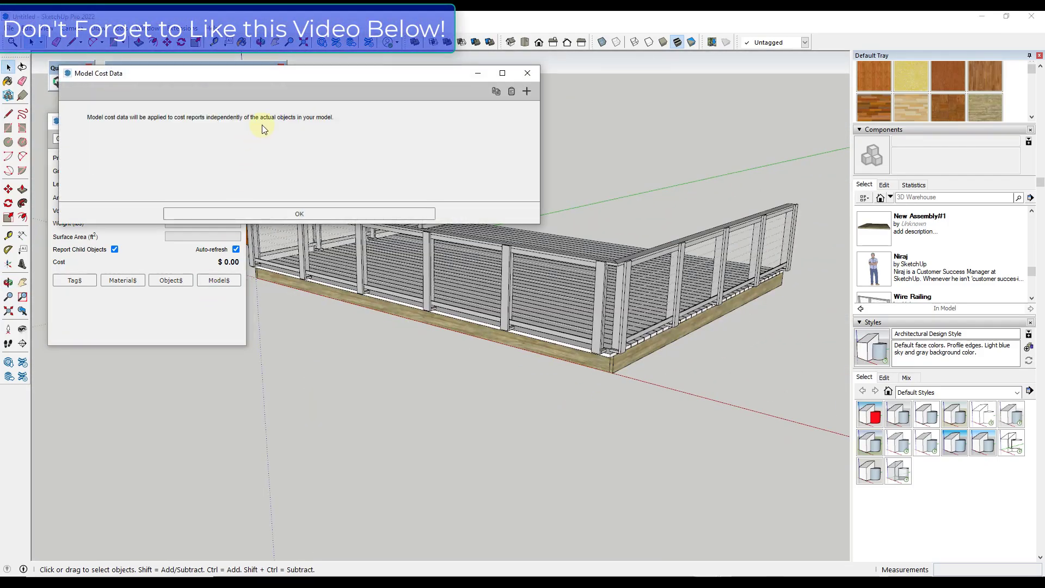
pyautogui.click(526, 92)
pyautogui.click(163, 122)
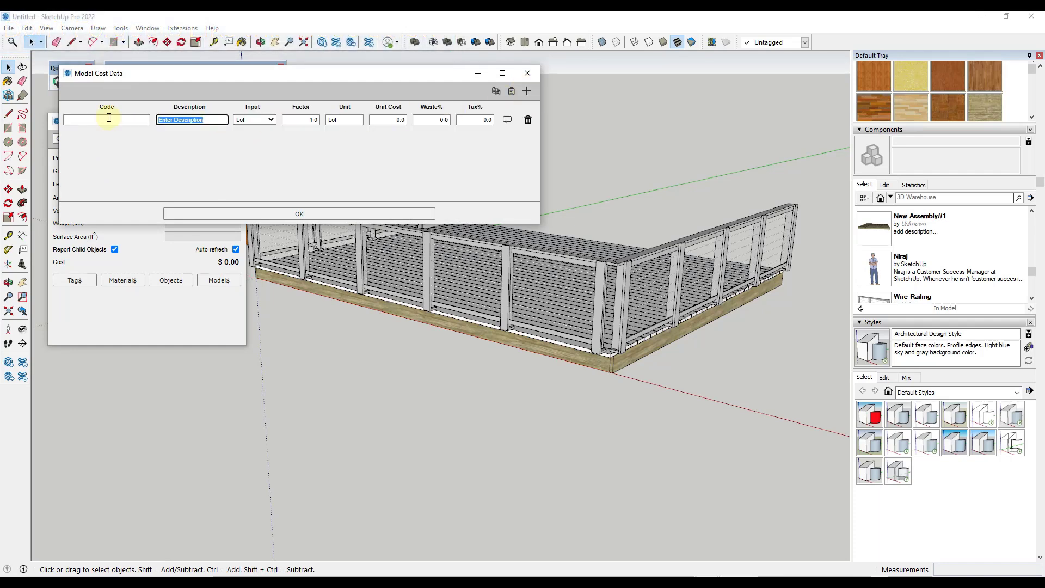
pyautogui.write('MO')
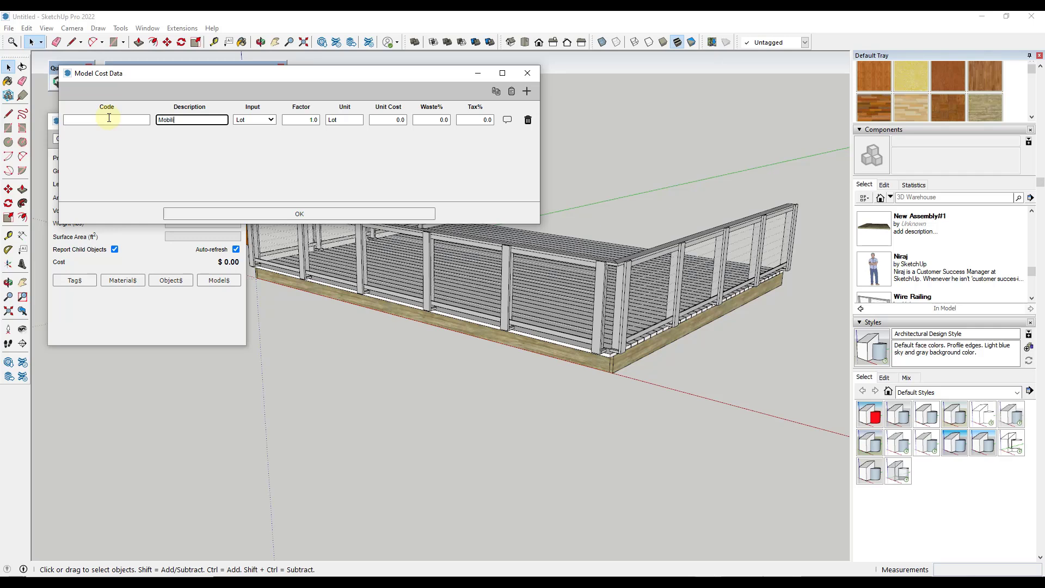
pyautogui.press('Tab')
pyautogui.click(252, 122)
pyautogui.click(356, 119)
pyautogui.press('Tab')
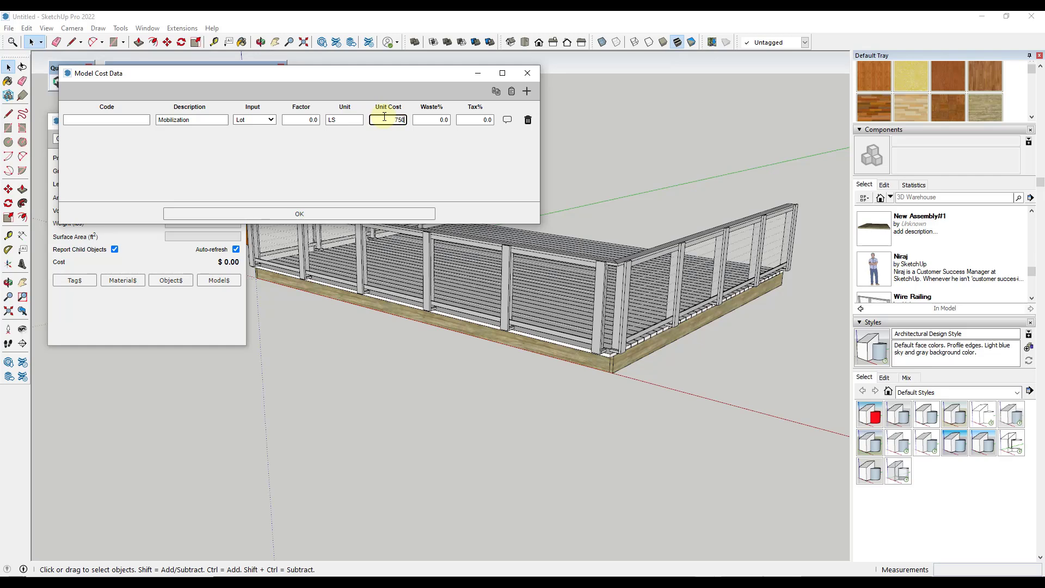
pyautogui.click(337, 214)
# Step: Drag-select the entire deck for tallying in Quantifier Pro
pyautogui.scroll(-4, 440, 361)
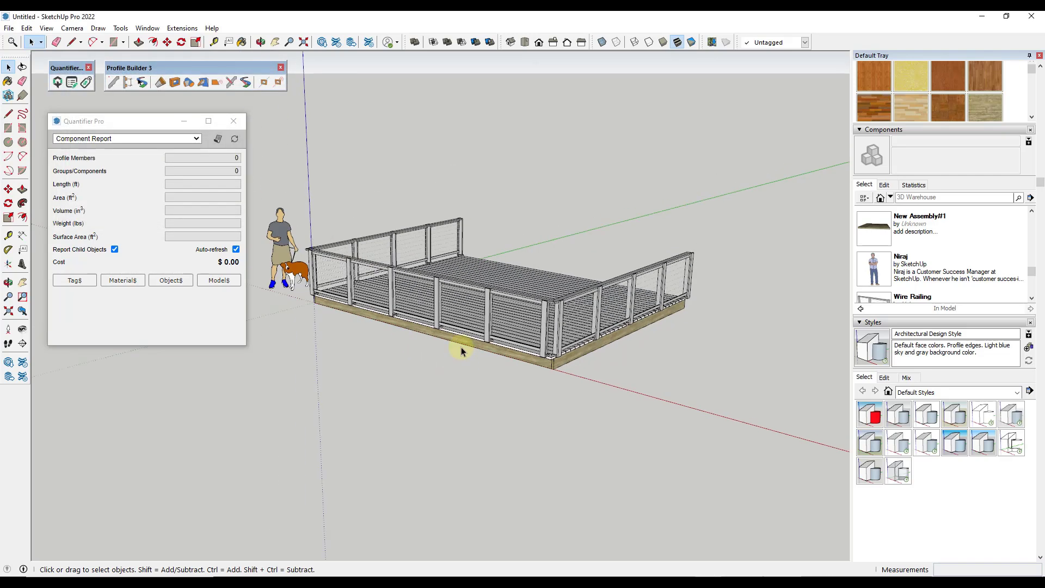
pyautogui.moveTo(323, 187); pyautogui.dragTo(646, 398)
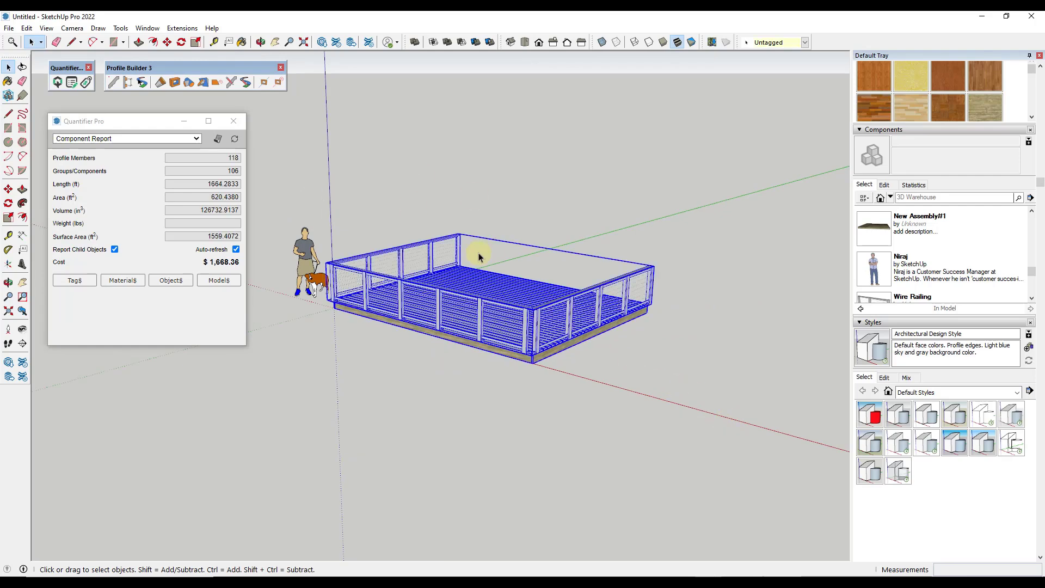
pyautogui.click(561, 210)
pyautogui.scroll(2, 558, 212)
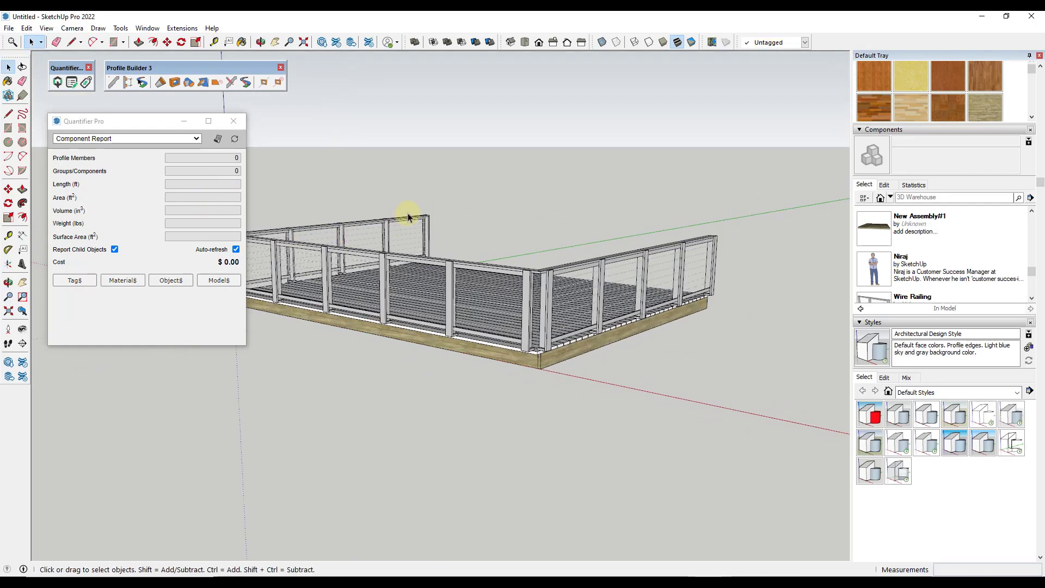
pyautogui.scroll(-2, 599, 164)
pyautogui.moveTo(354, 160); pyautogui.dragTo(735, 374)
pyautogui.scroll(3, 494, 220)
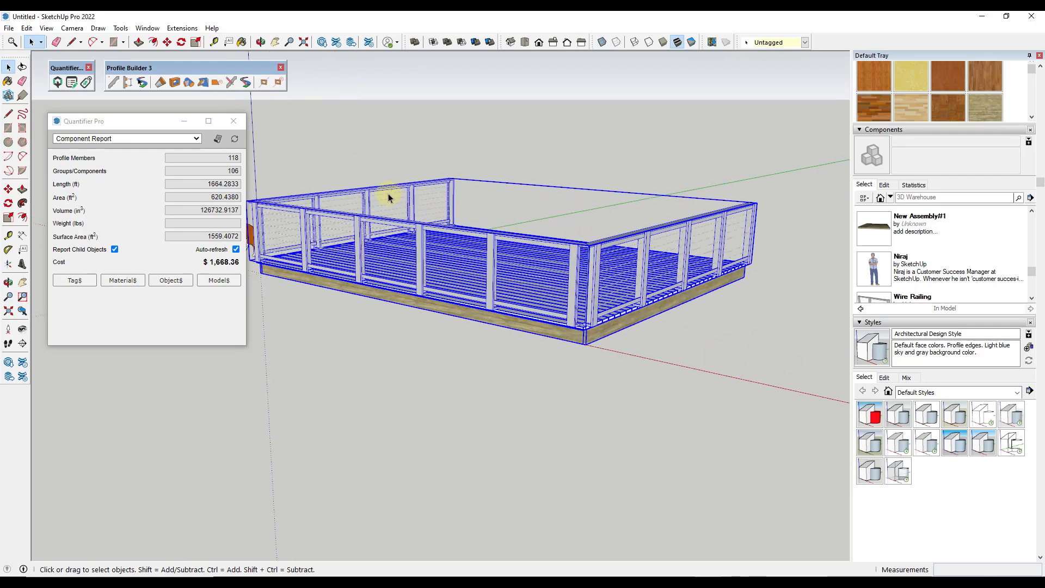
# Step: View the Cost Detail Report for the deck, then close it
pyautogui.click(197, 138)
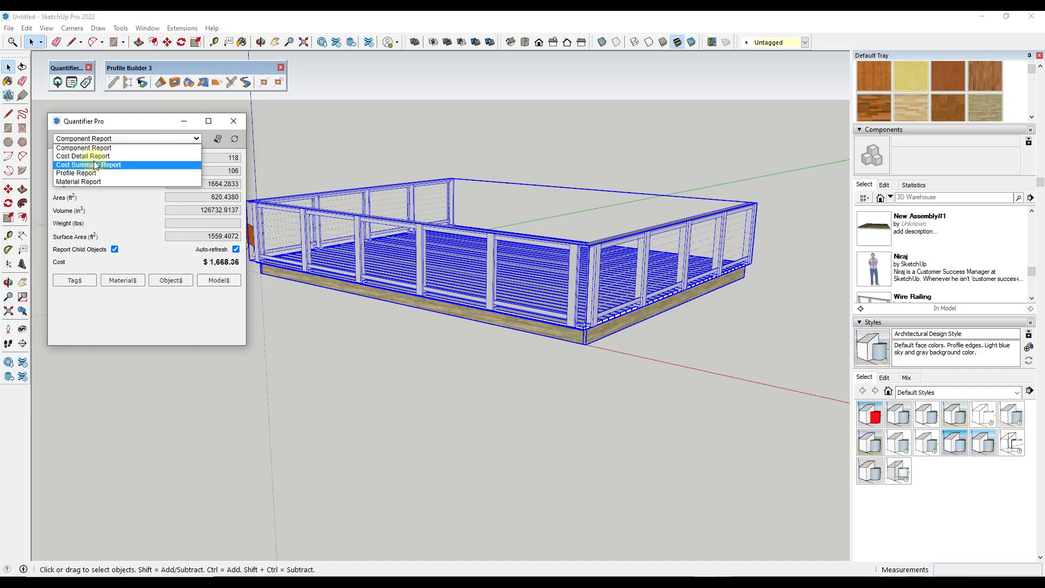
pyautogui.click(94, 165)
pyautogui.click(196, 139)
pyautogui.click(108, 155)
pyautogui.click(218, 140)
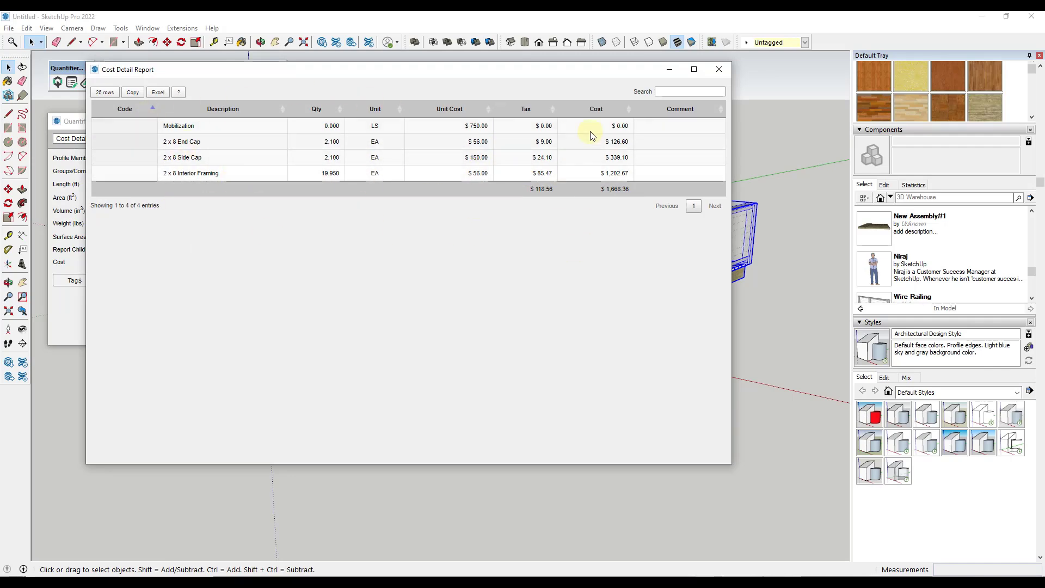
pyautogui.click(720, 69)
# Step: View the Cost Summary Report showing $118.56 tax and $1,668.36 total, then close it
pyautogui.click(128, 139)
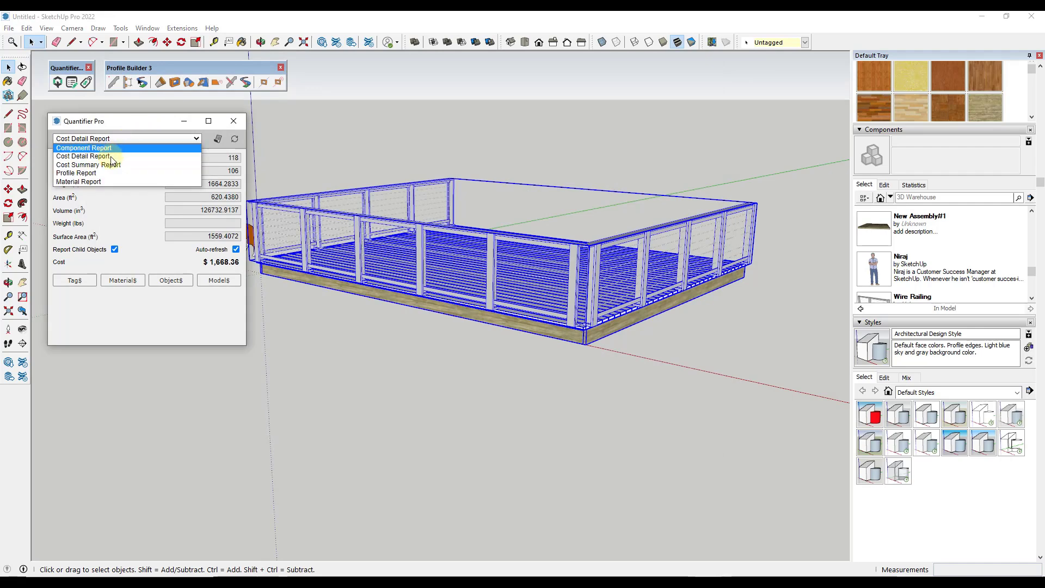
pyautogui.click(105, 165)
pyautogui.click(218, 139)
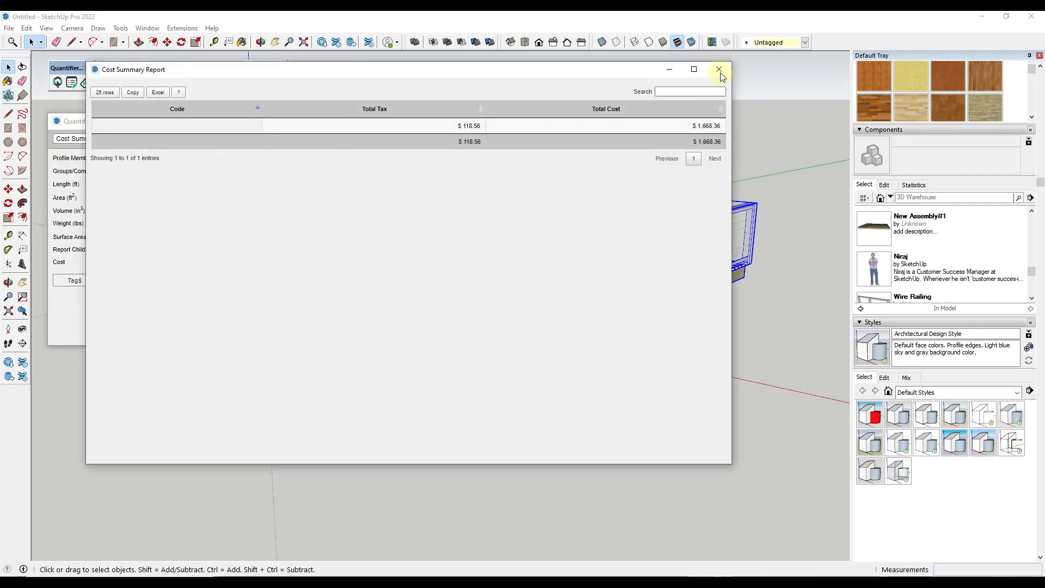
pyautogui.click(719, 69)
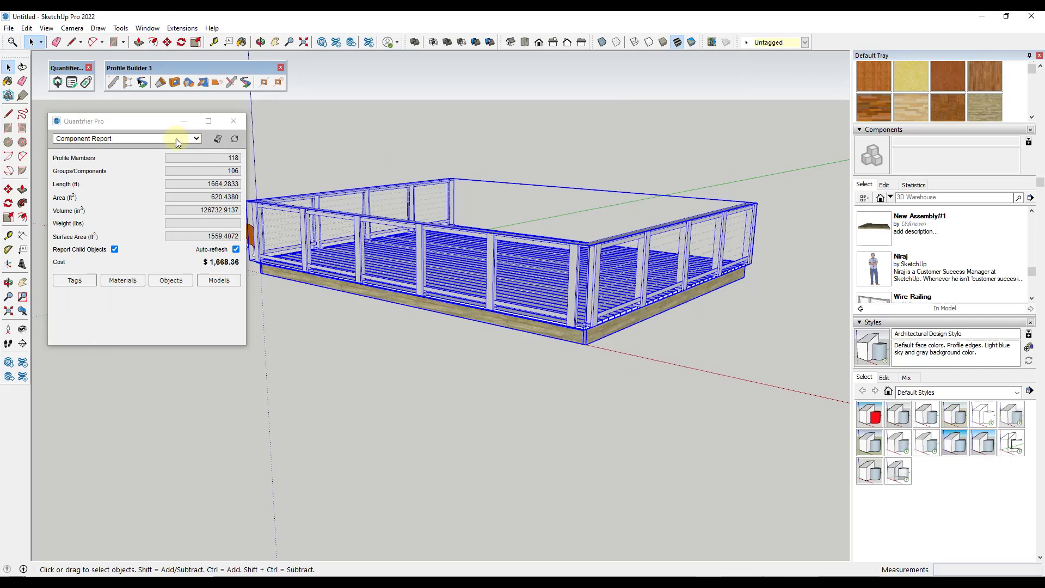
# Step: Export the Component Report to Excel, overwriting CostData.xlsx, and open the spreadsheet
pyautogui.click(218, 139)
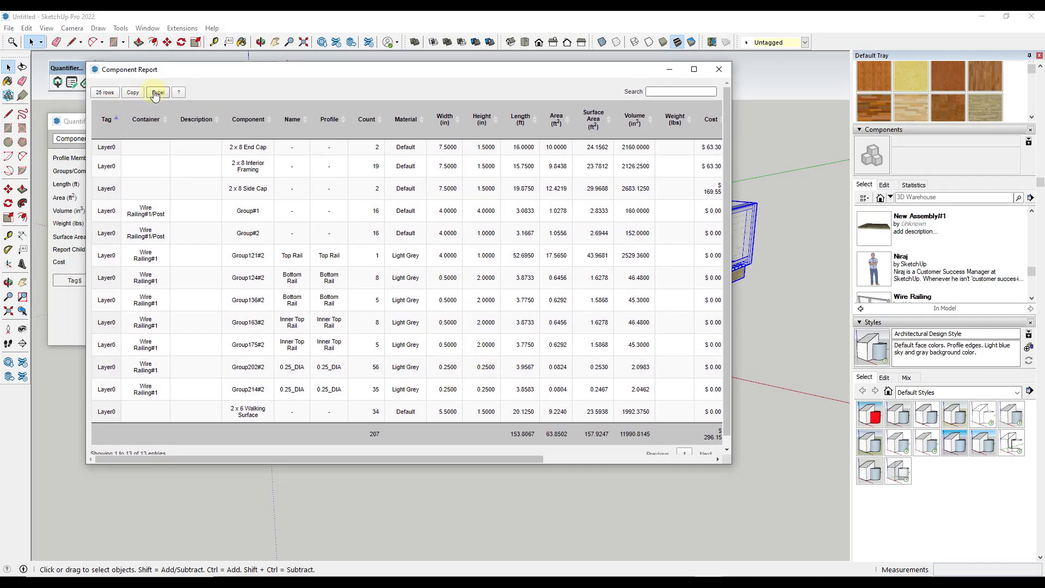
pyautogui.click(154, 95)
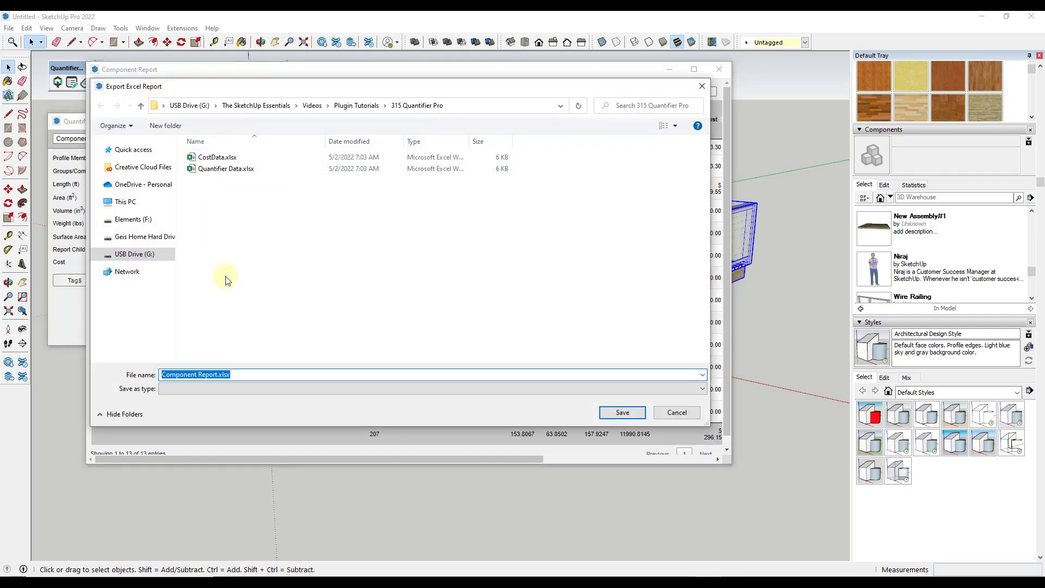
pyautogui.doubleClick(224, 159)
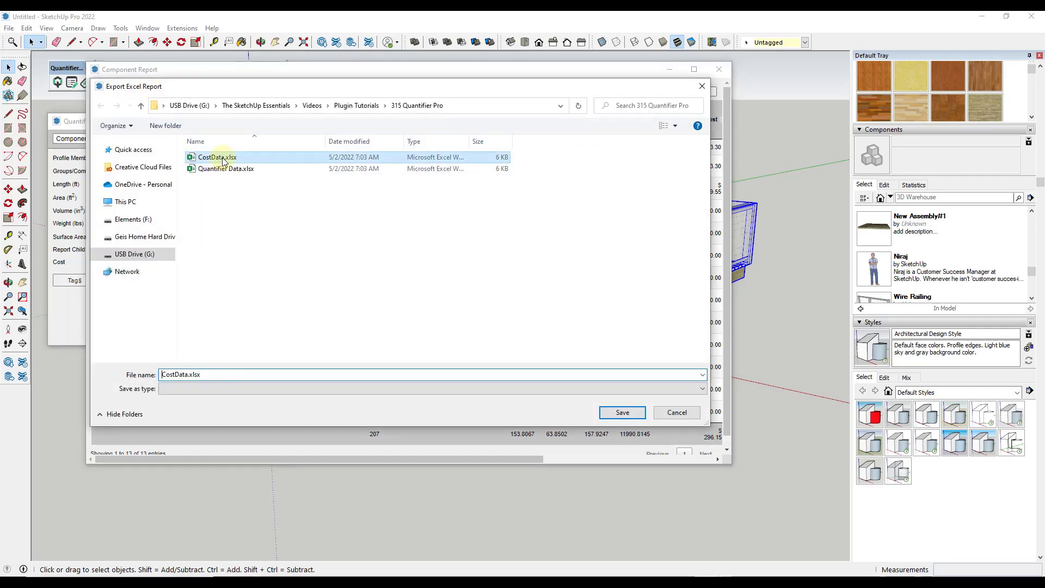
pyautogui.click(545, 301)
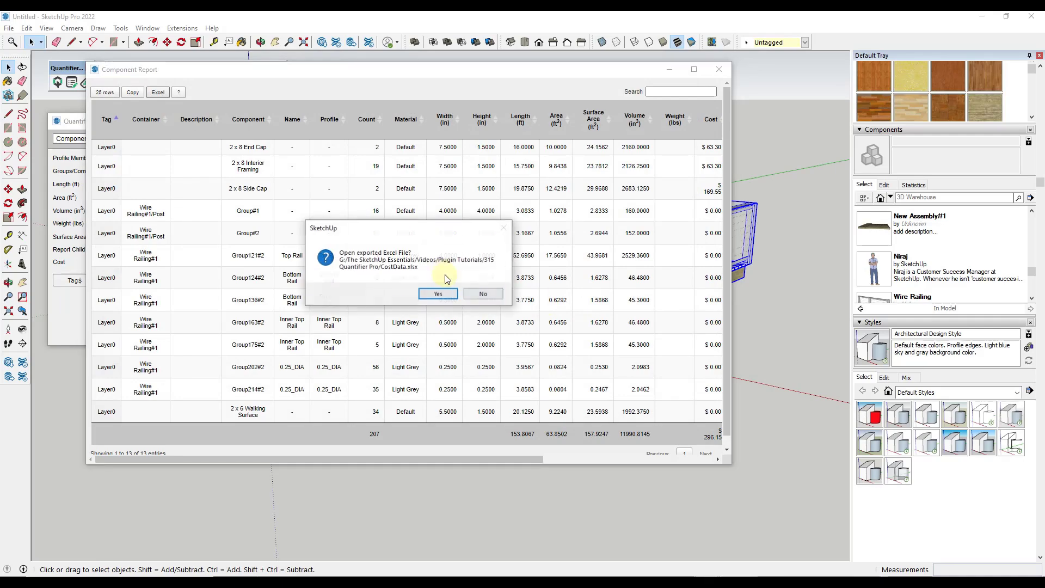
pyautogui.click(439, 294)
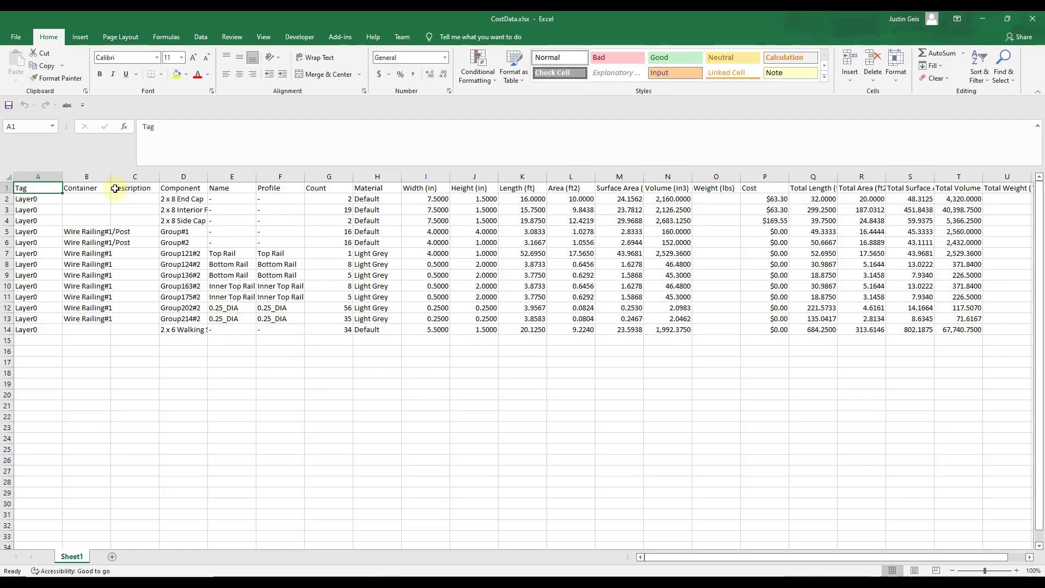
# Step: AutoFit columns B, D, E and F (Container, Component, Name, Profile), then close Excel
pyautogui.doubleClick(111, 175)
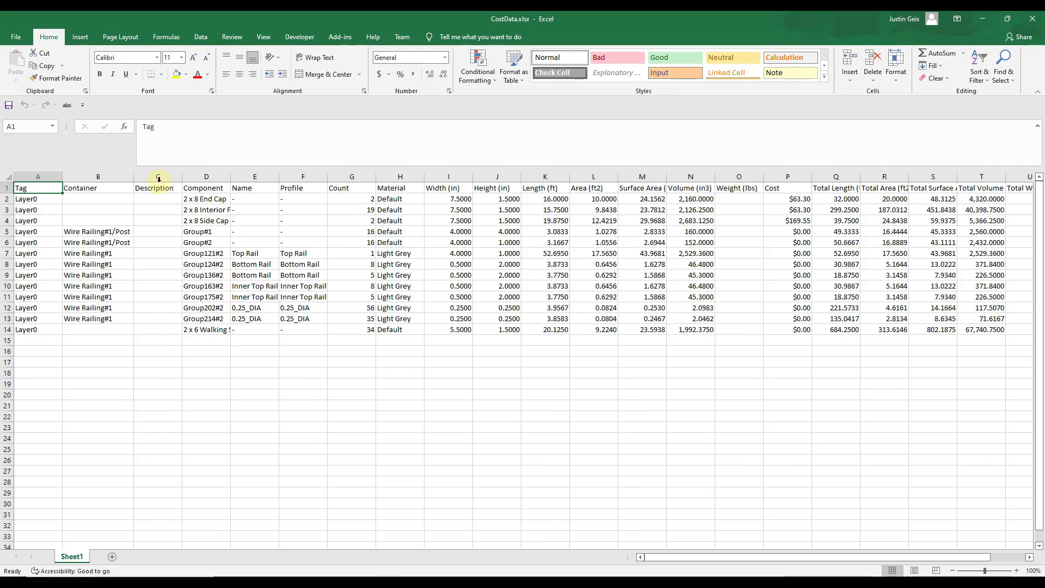
pyautogui.doubleClick(231, 175)
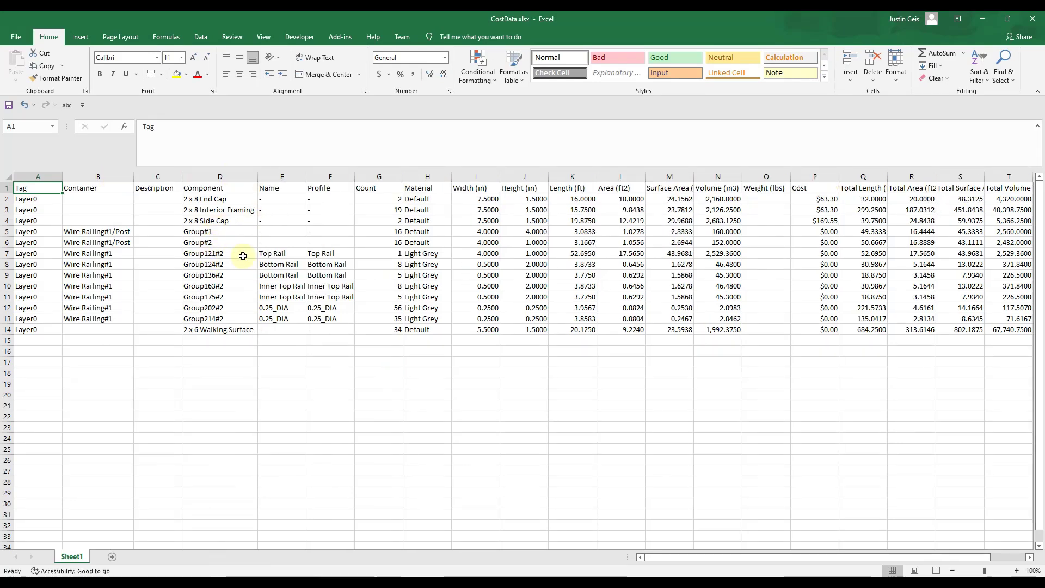
pyautogui.doubleClick(306, 175)
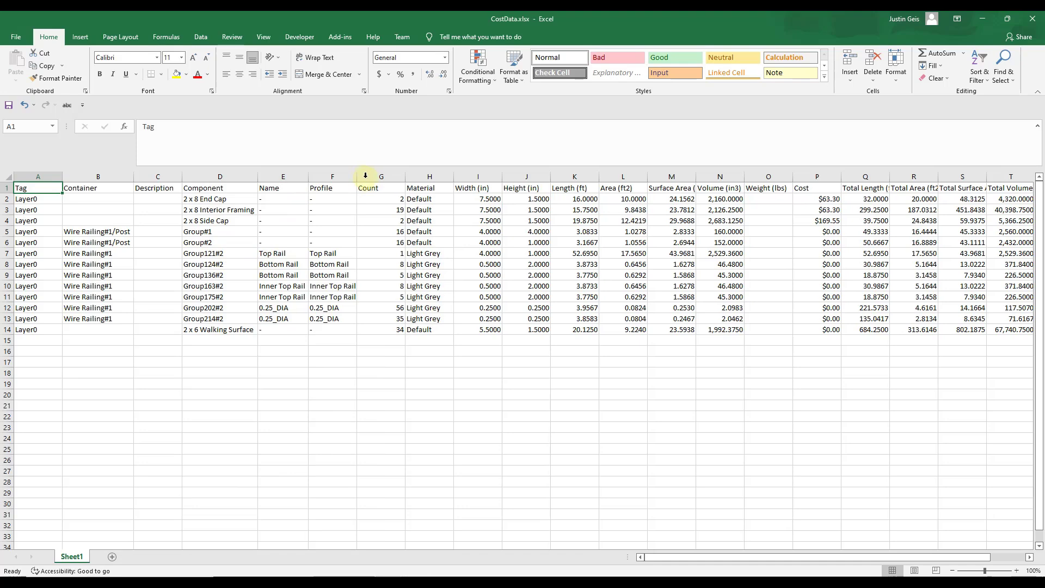
pyautogui.doubleClick(359, 174)
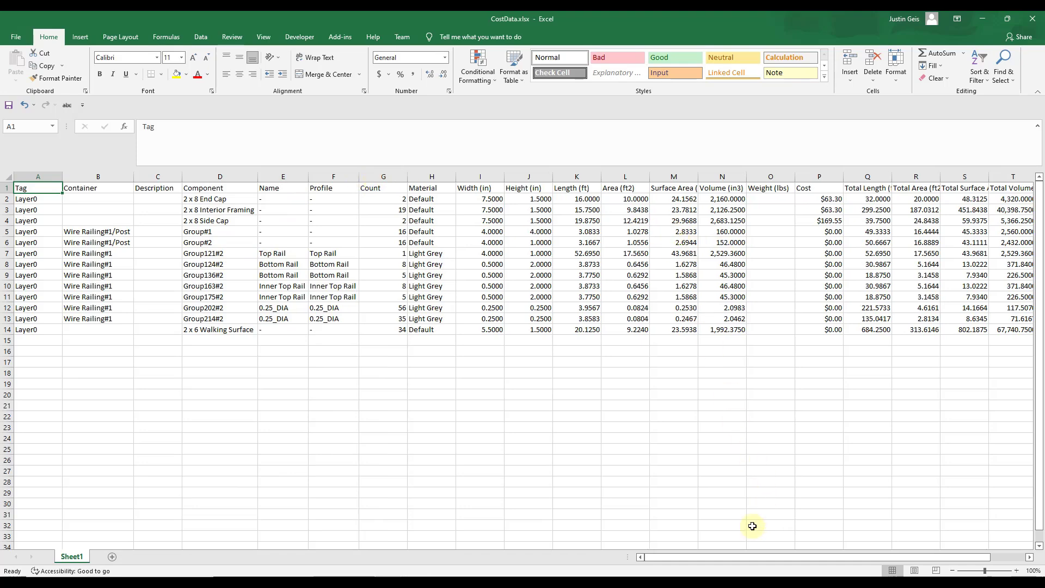
pyautogui.moveTo(739, 560); pyautogui.dragTo(773, 560)
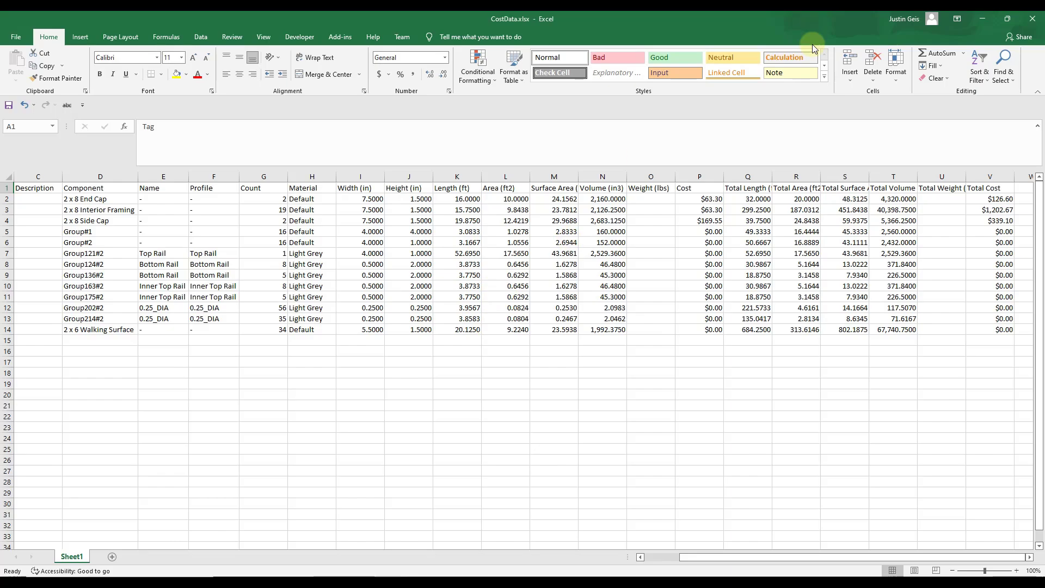
pyautogui.click(1033, 19)
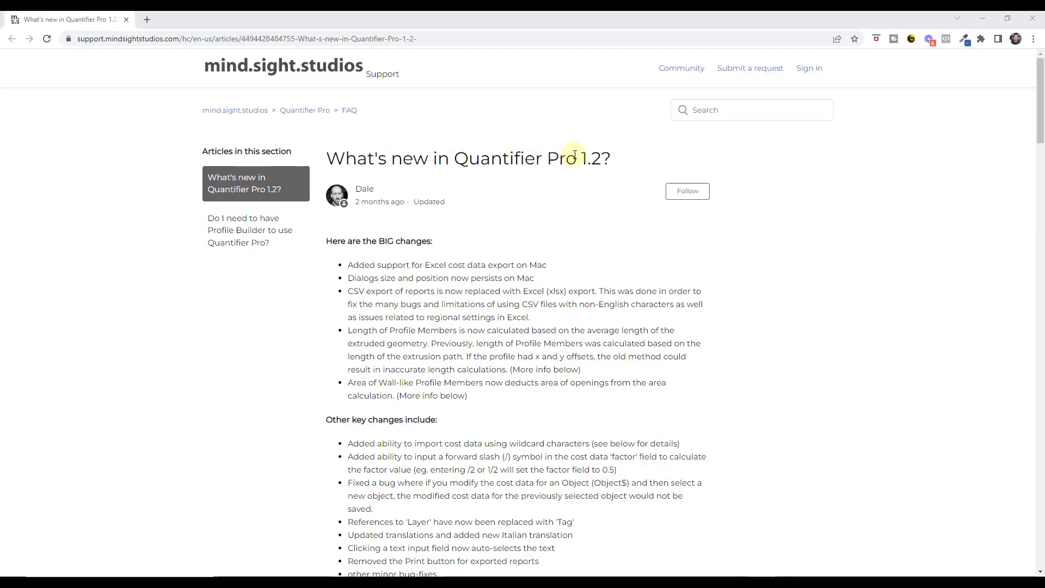
pyautogui.scroll(-3, 481, 184)
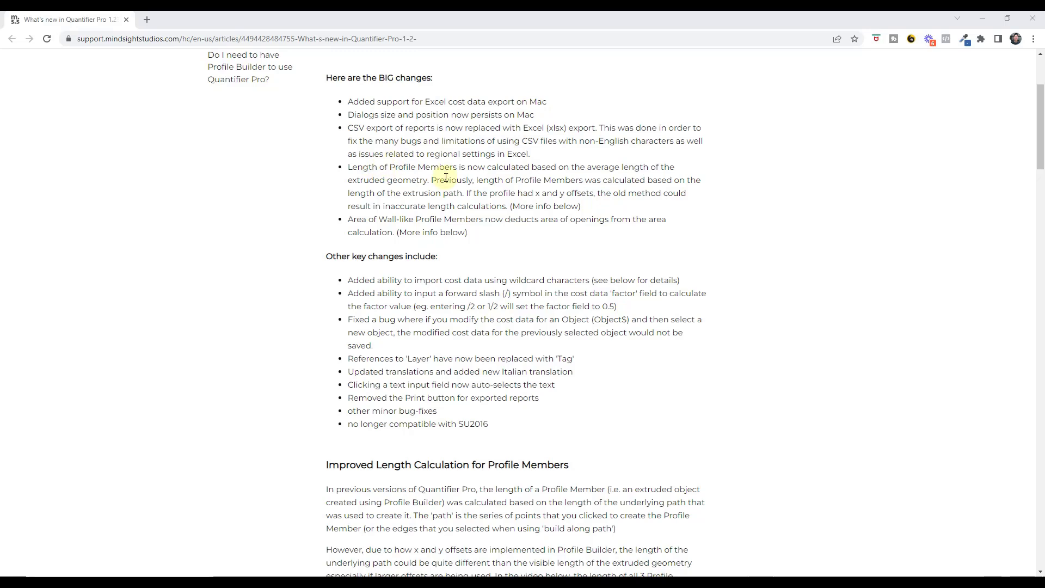
pyautogui.scroll(-15, 493, 189)
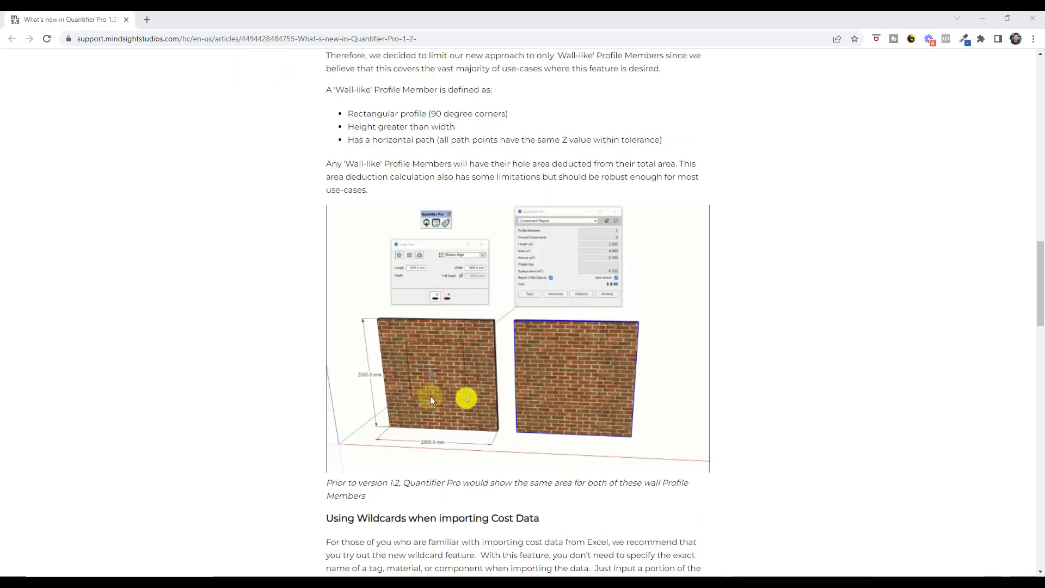